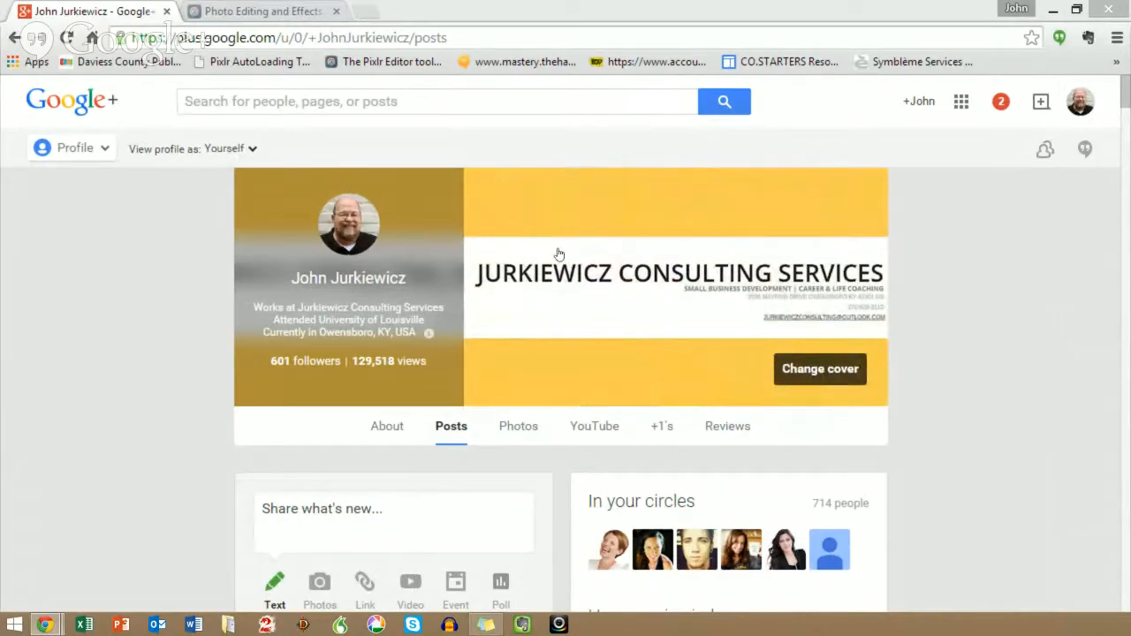
# Browse the gallery of ready-made cover photos for the Google+ profile, then close it without choosing one
pyautogui.click(559, 254)
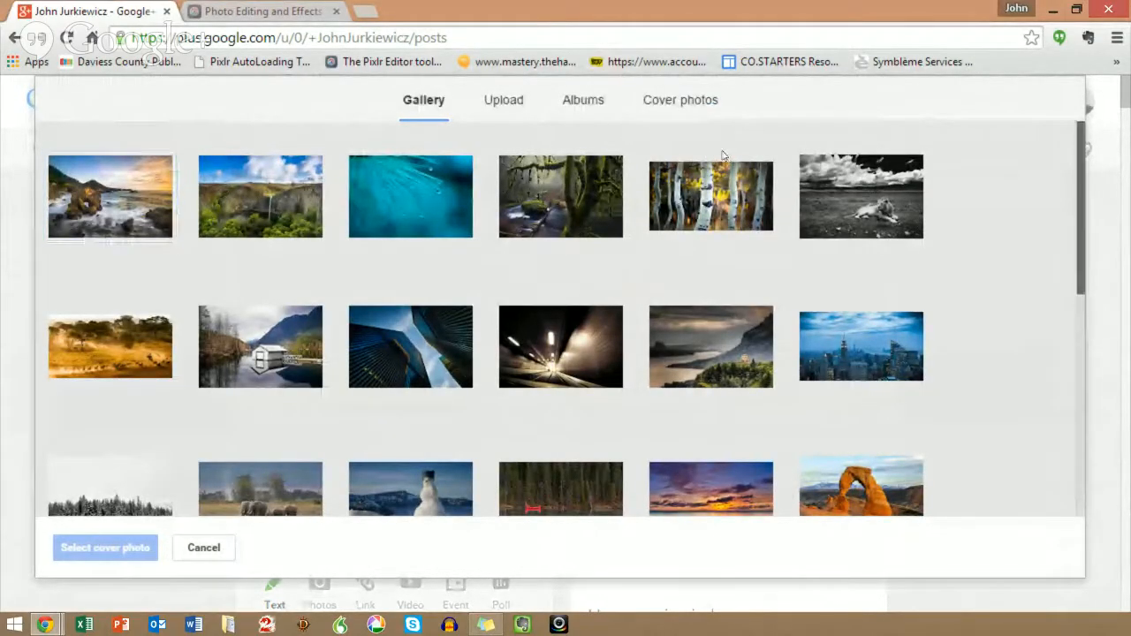
pyautogui.scroll(-3, 726, 204)
pyautogui.scroll(-2, 723, 302)
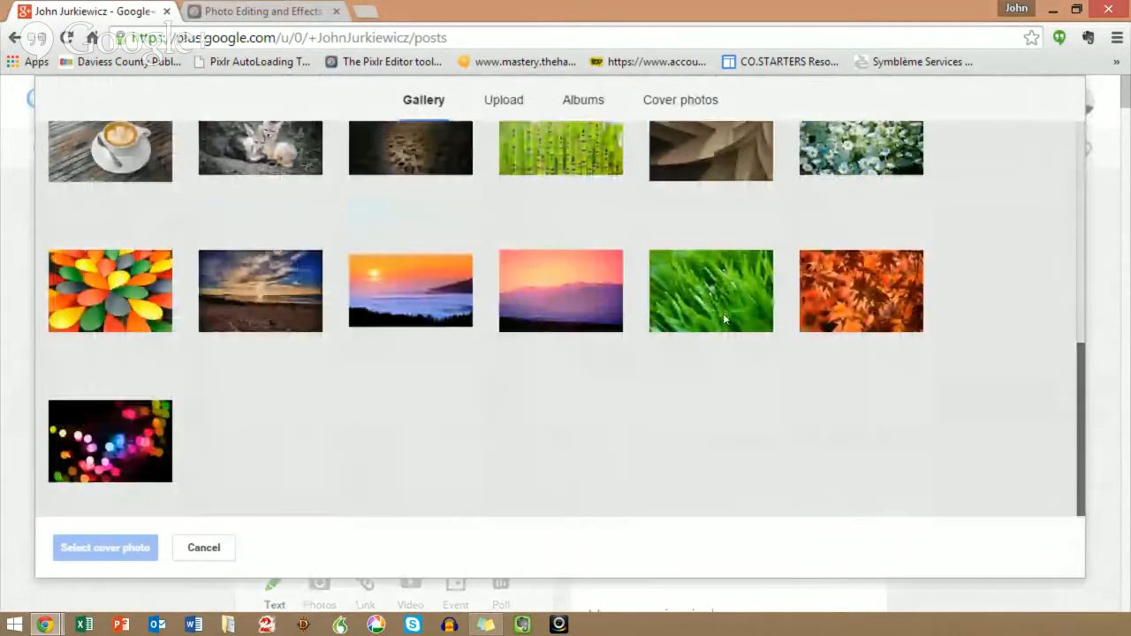
pyautogui.scroll(5, 723, 308)
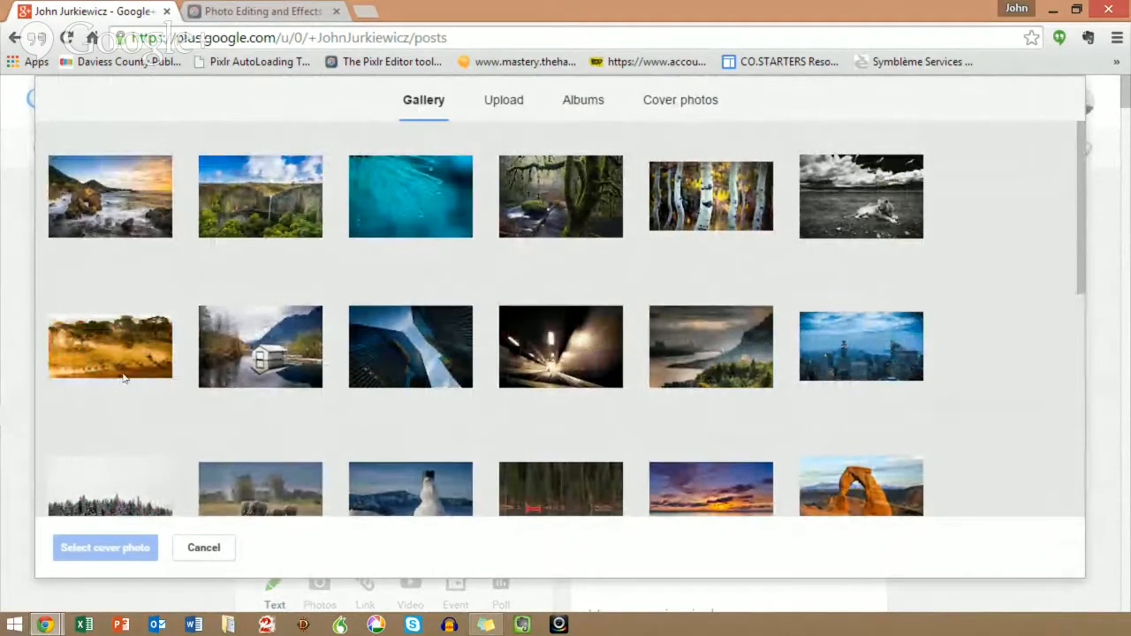
pyautogui.press('Escape')
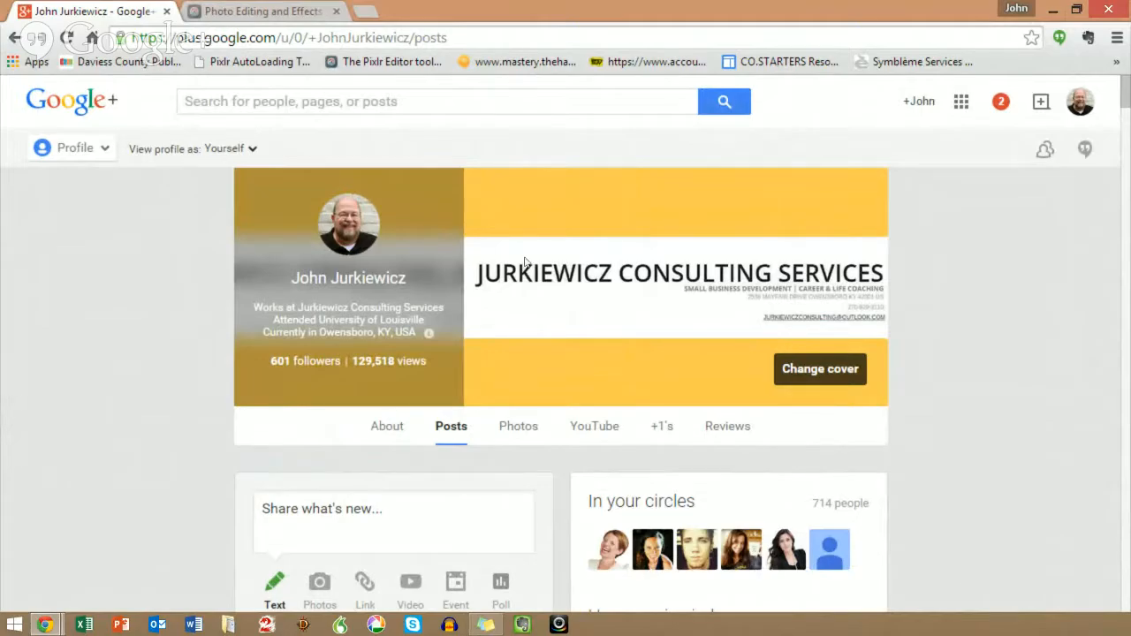
# Open the upload option for changing the Google+ profile cover, then switch to the Pixlr site
pyautogui.click(567, 253)
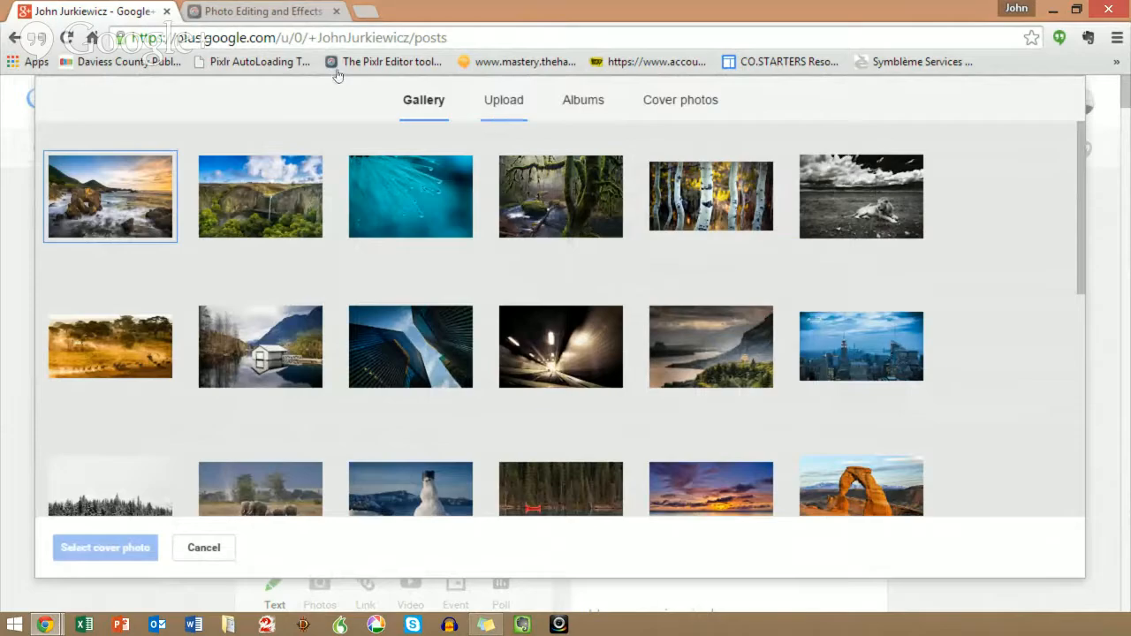
pyautogui.click(504, 100)
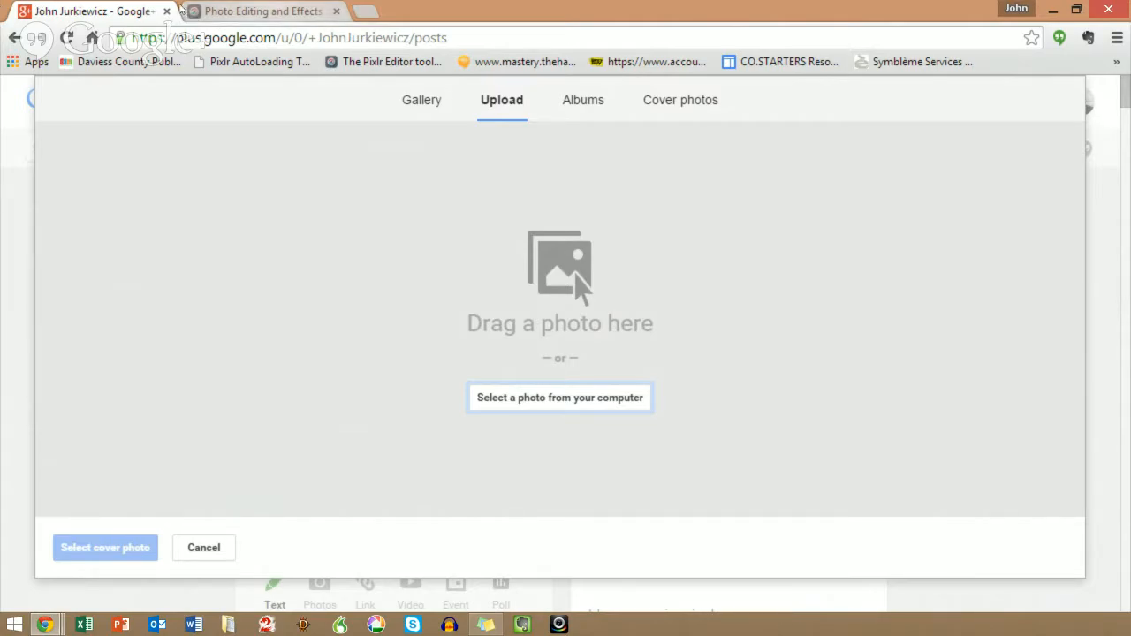
pyautogui.click(182, 11)
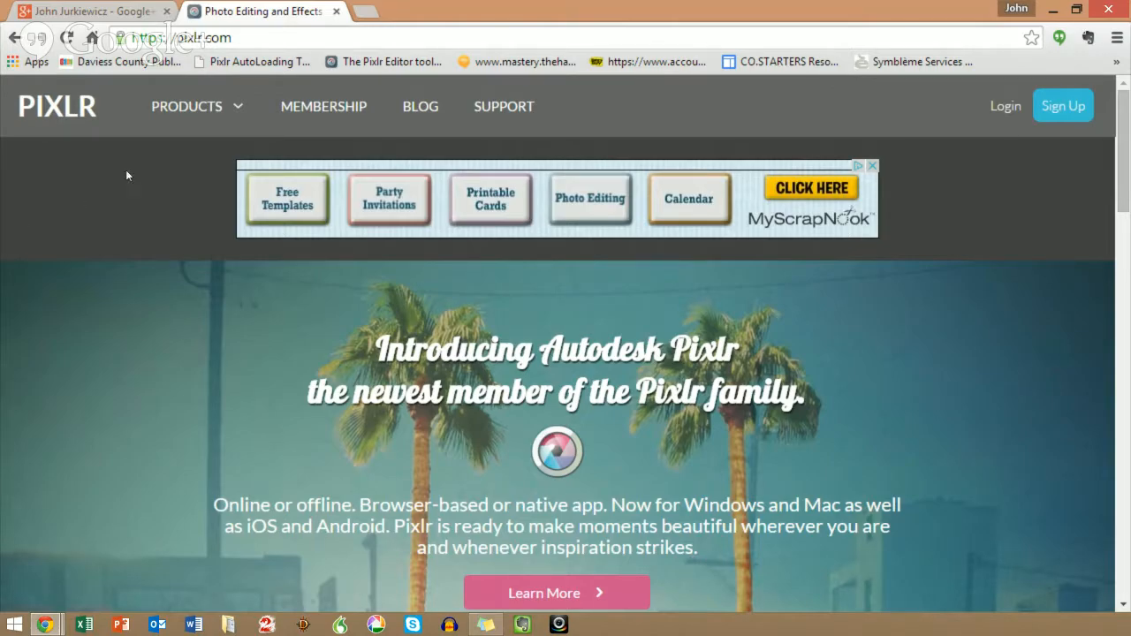
# Examine the Google-Plus image format templates on pixlrtemplates.com in a separate page, then close that page
pyautogui.hotkey('ctrl', 't')
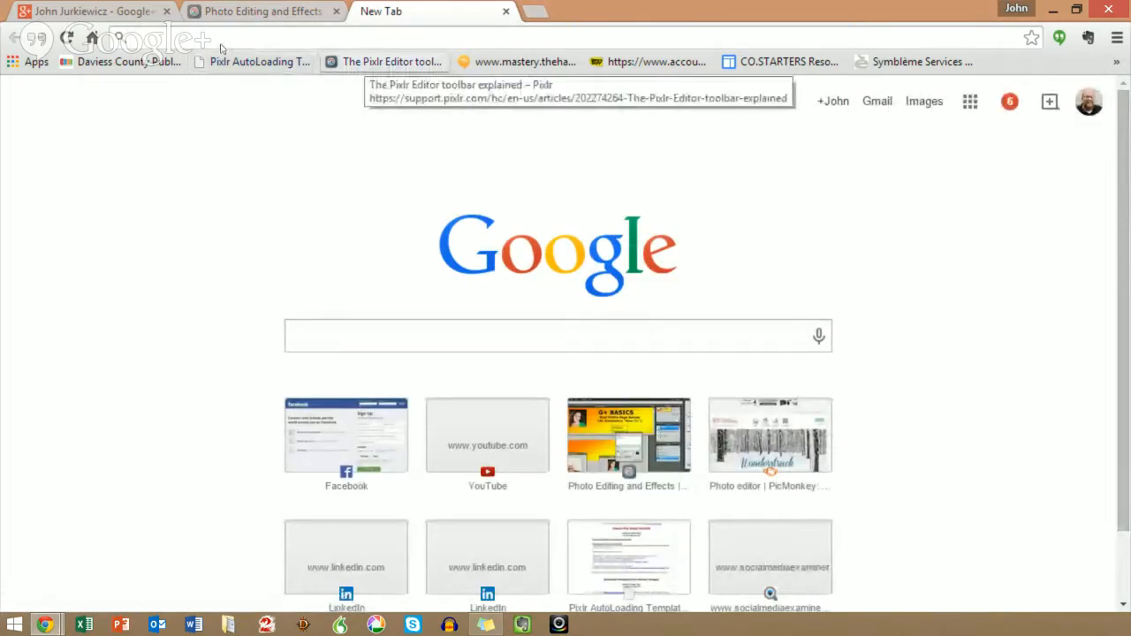
pyautogui.click(225, 62)
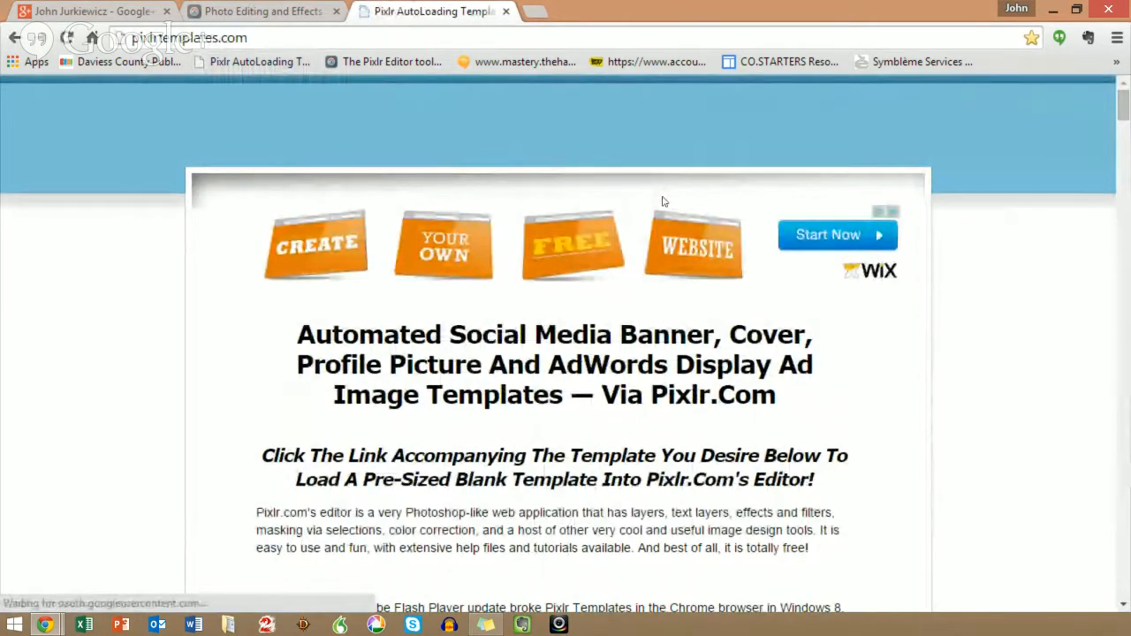
pyautogui.scroll(-4, 663, 203)
pyautogui.scroll(-4, 663, 203)
pyautogui.scroll(-9, 662, 186)
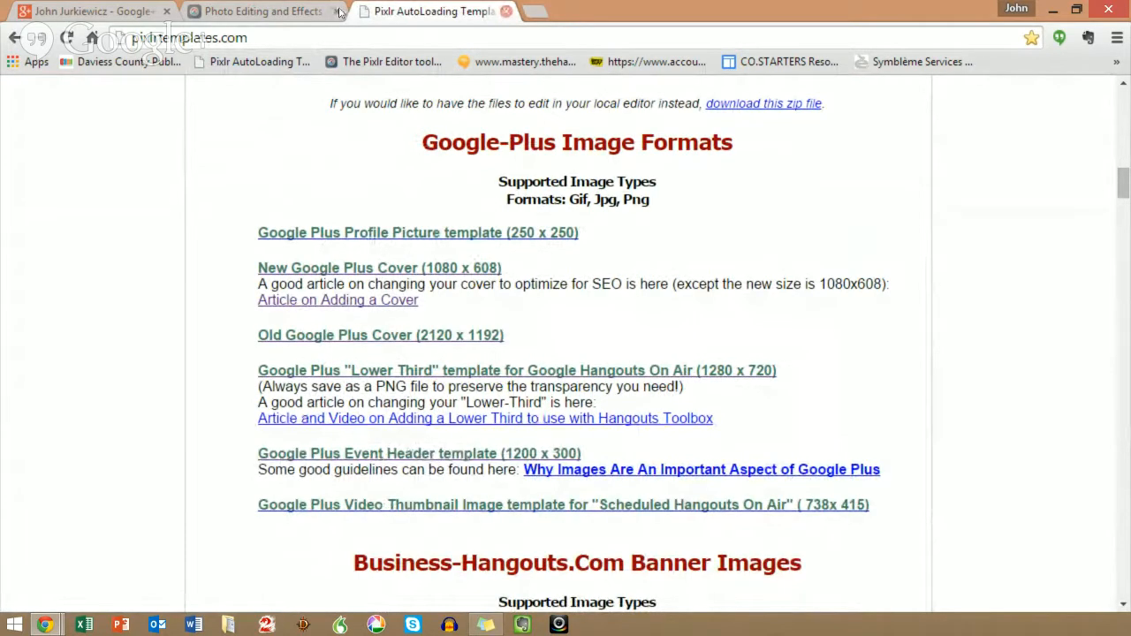
pyautogui.click(506, 11)
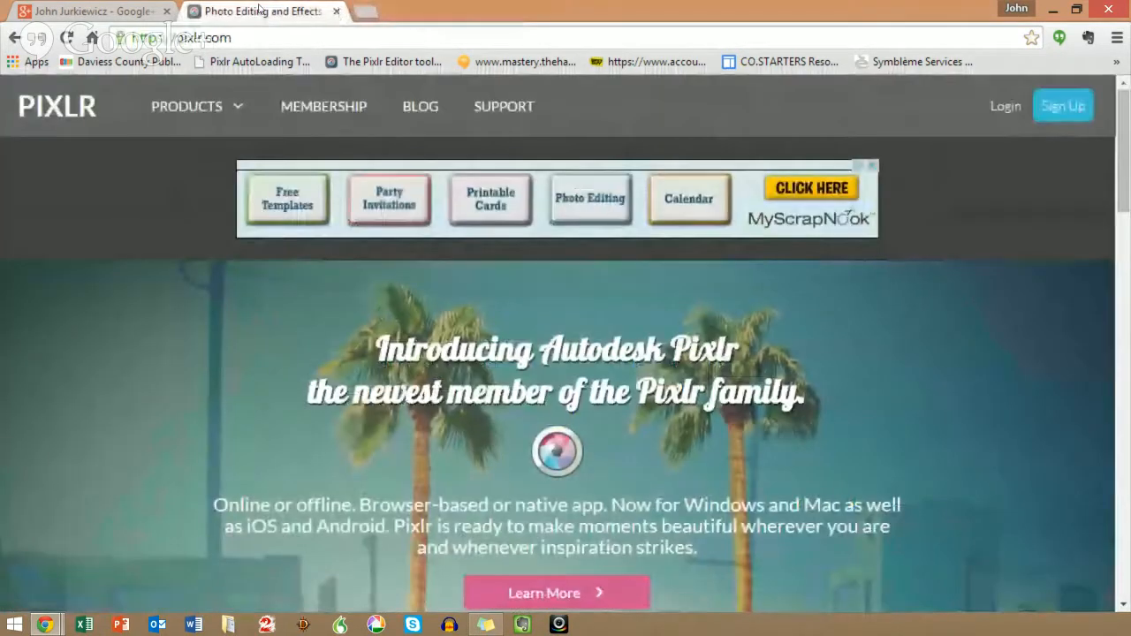
# Find Pixlr Editor among the products on the Pixlr home page and launch it
pyautogui.scroll(-5, 222, 247)
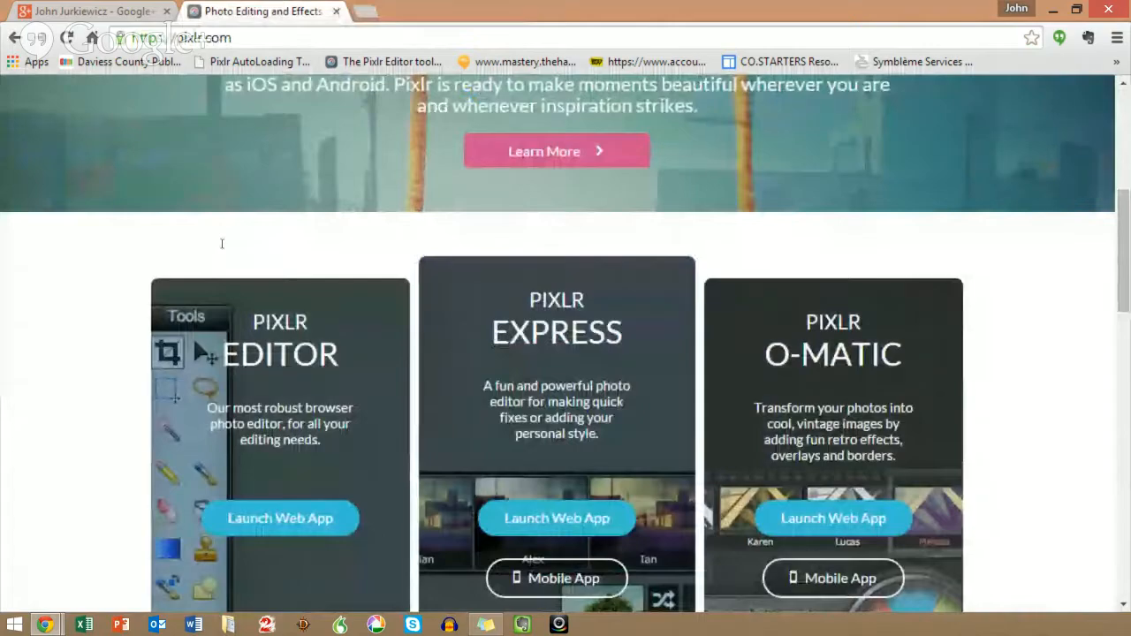
pyautogui.scroll(3, 220, 242)
pyautogui.scroll(-4, 220, 242)
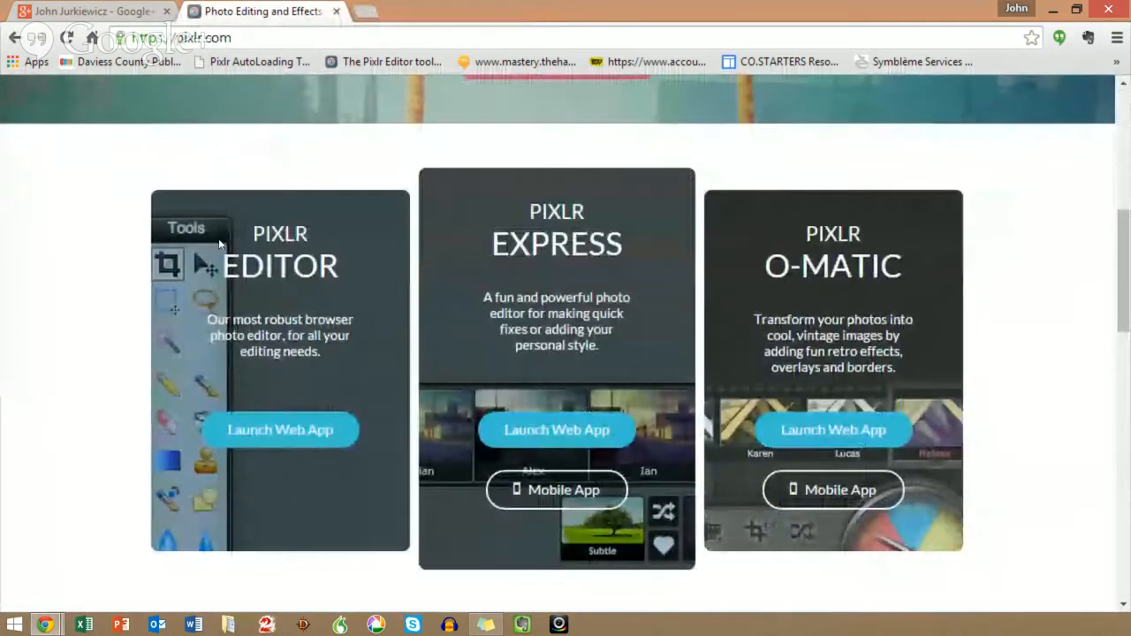
pyautogui.click(196, 288)
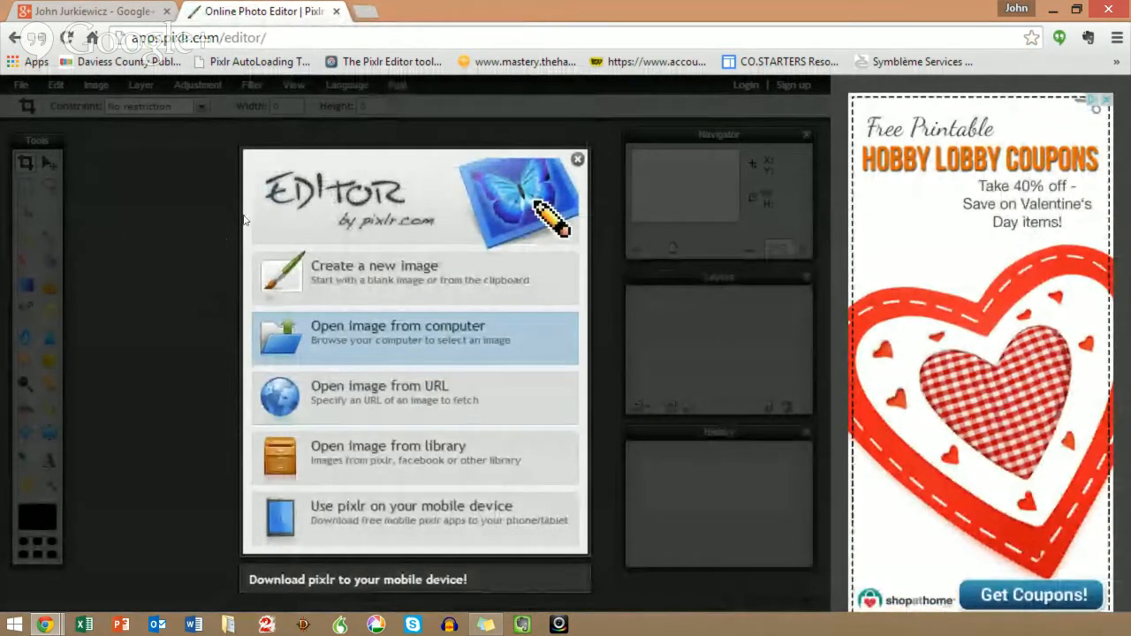
# Open meandreid.jpg from the meandreid folder in the computer's Pictures and unlock its background layer
pyautogui.click(367, 333)
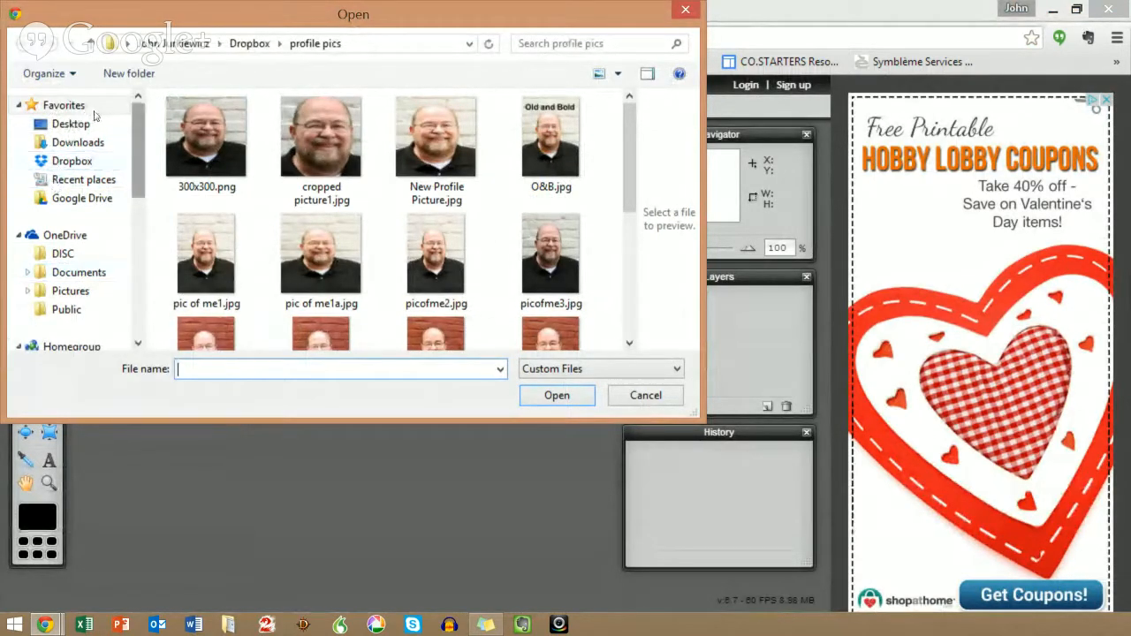
pyautogui.scroll(-2, 88, 132)
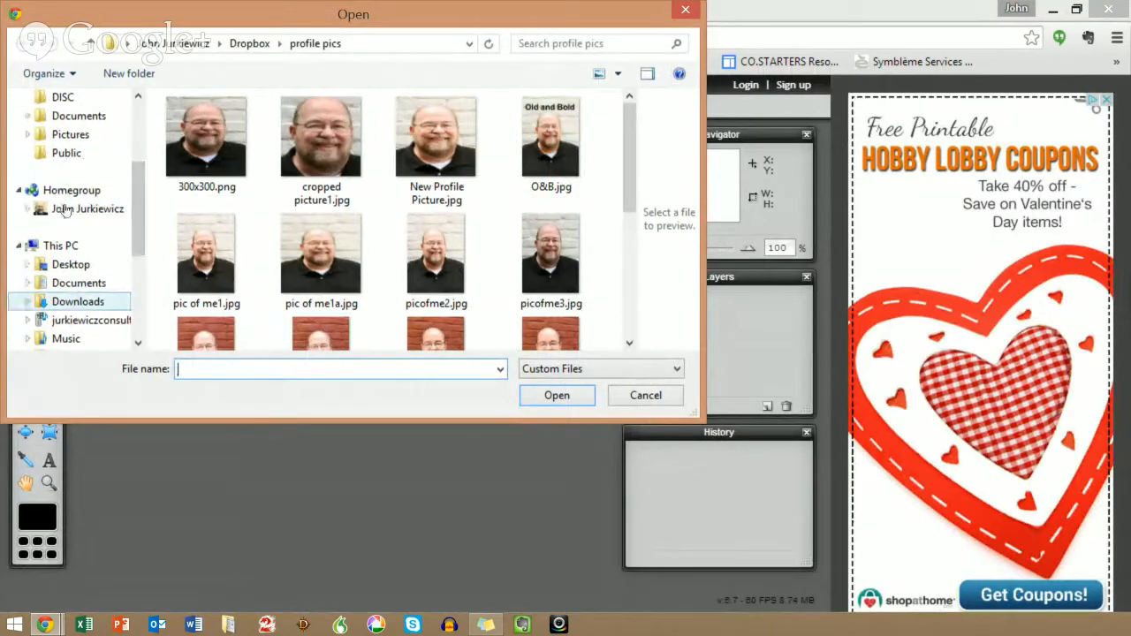
pyautogui.scroll(-1, 93, 183)
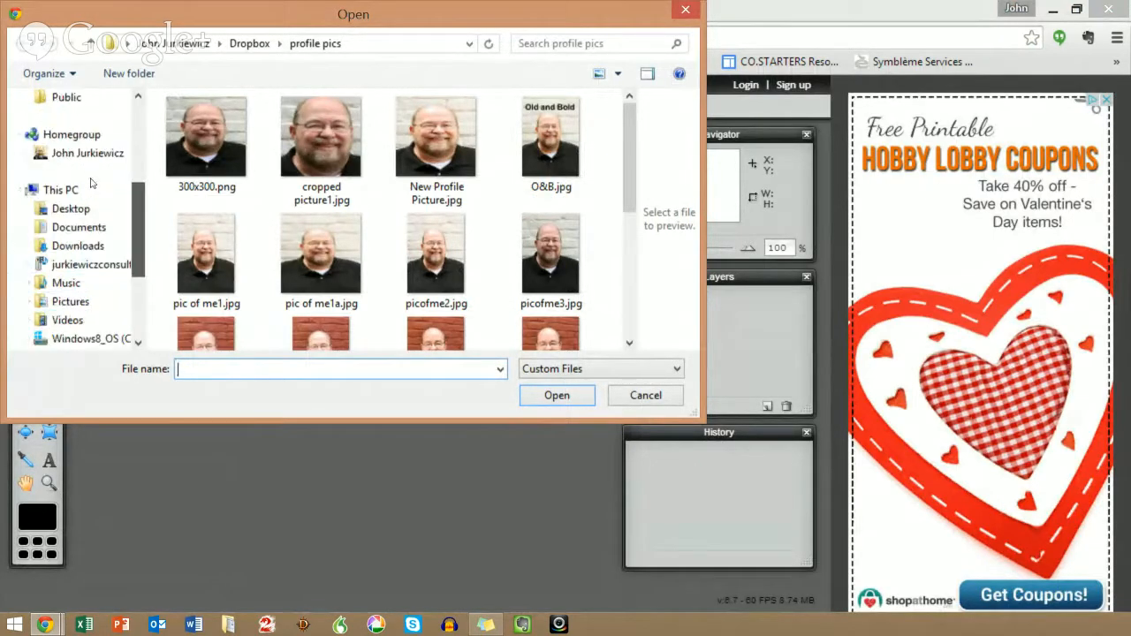
pyautogui.click(66, 300)
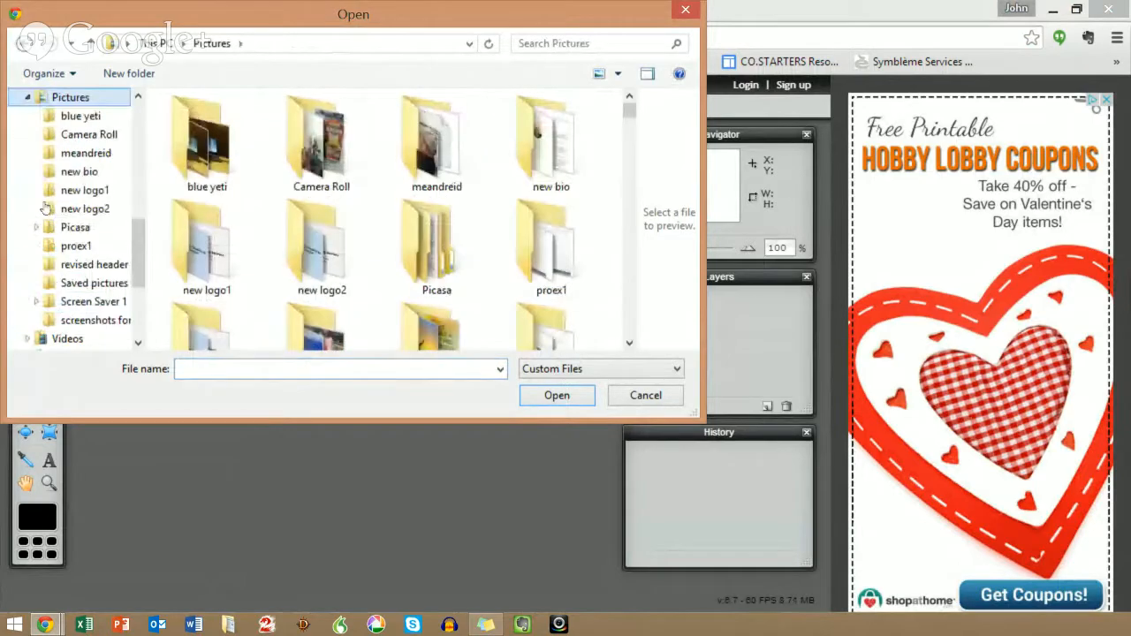
pyautogui.doubleClick(437, 142)
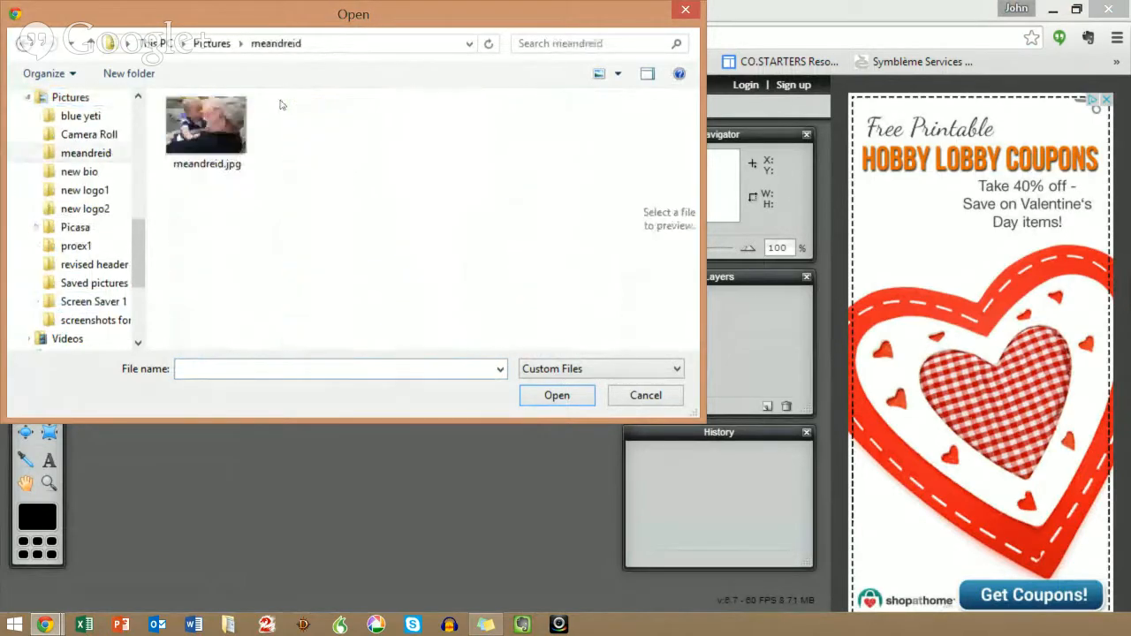
pyautogui.doubleClick(207, 128)
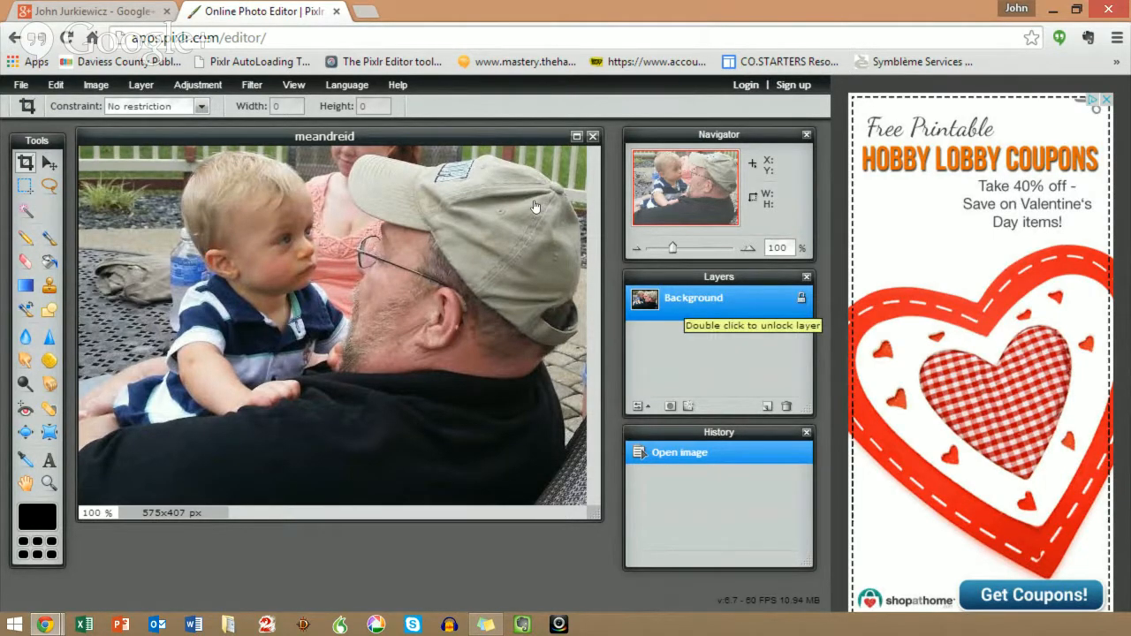
pyautogui.doubleClick(687, 301)
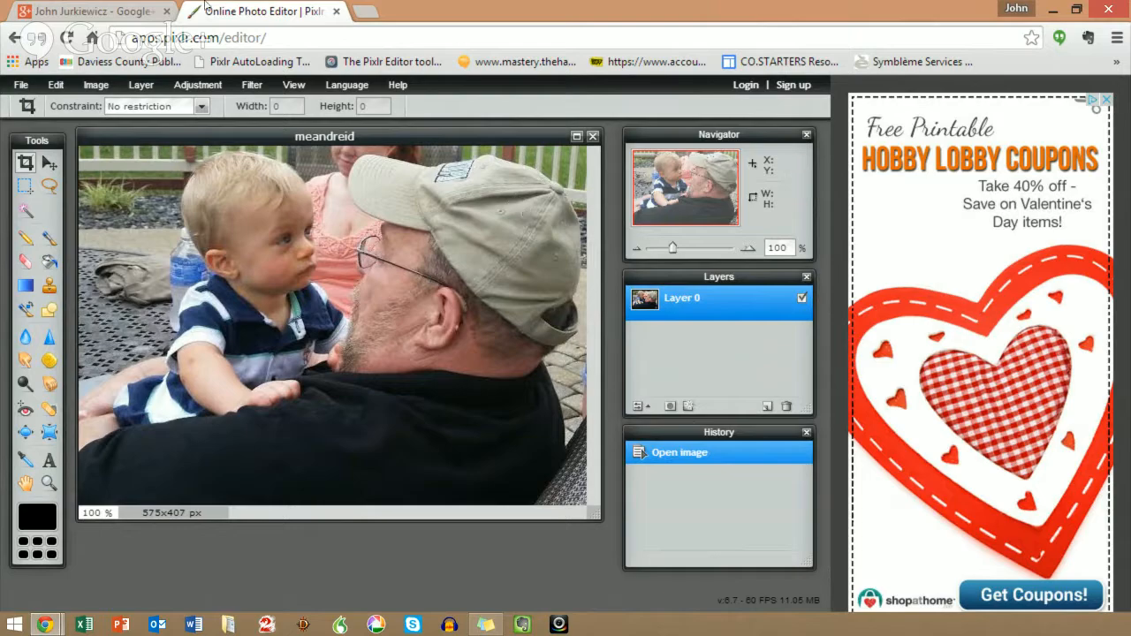
# Look up the Google Plus cover dimensions on pixlrtemplates.com, then return to the photo editor
pyautogui.click(365, 11)
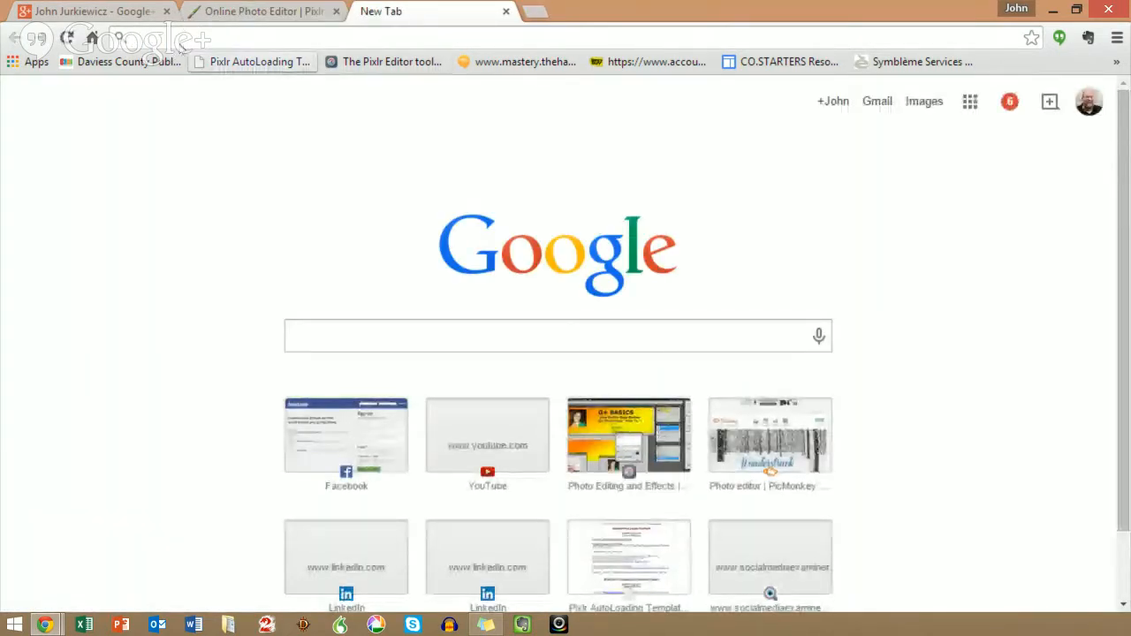
pyautogui.click(256, 61)
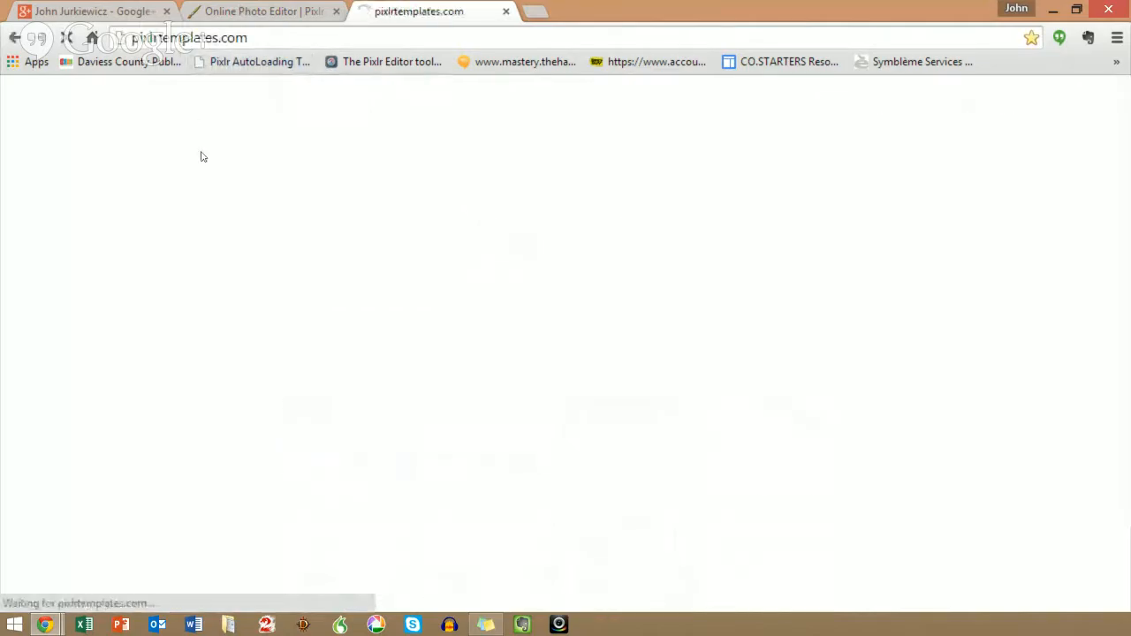
pyautogui.scroll(-15, 203, 148)
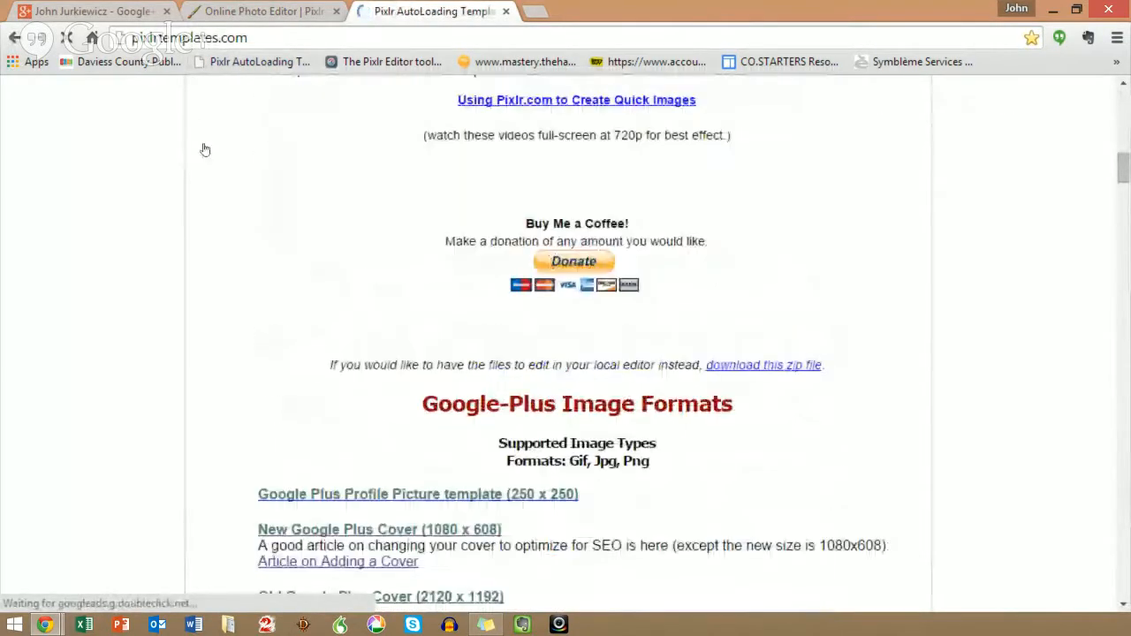
pyautogui.scroll(-2, 203, 148)
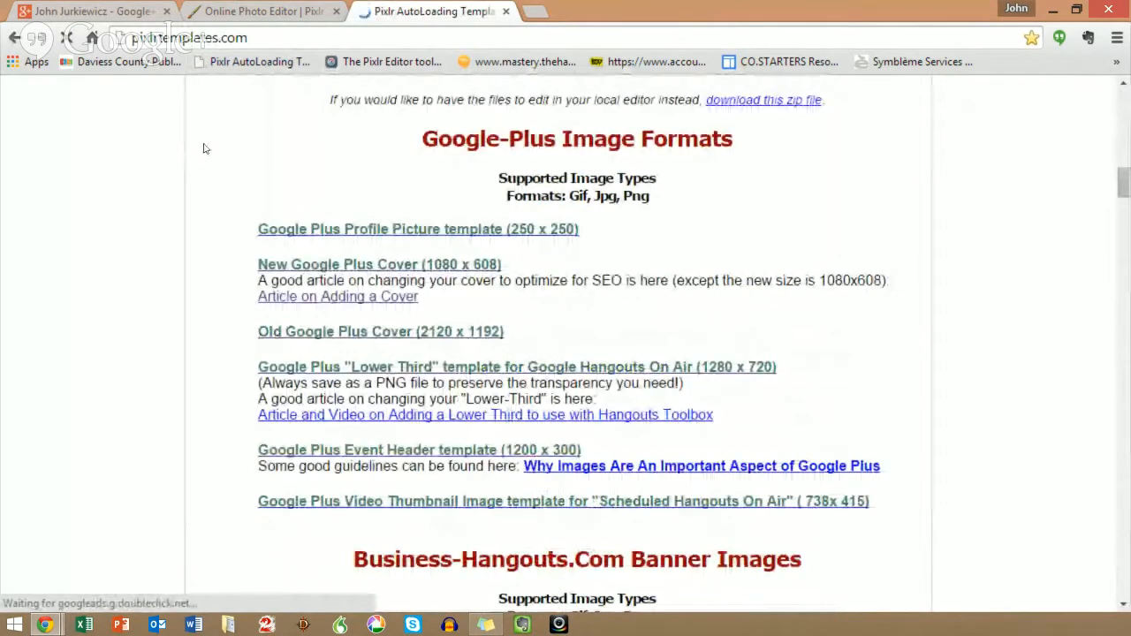
pyautogui.click(185, 12)
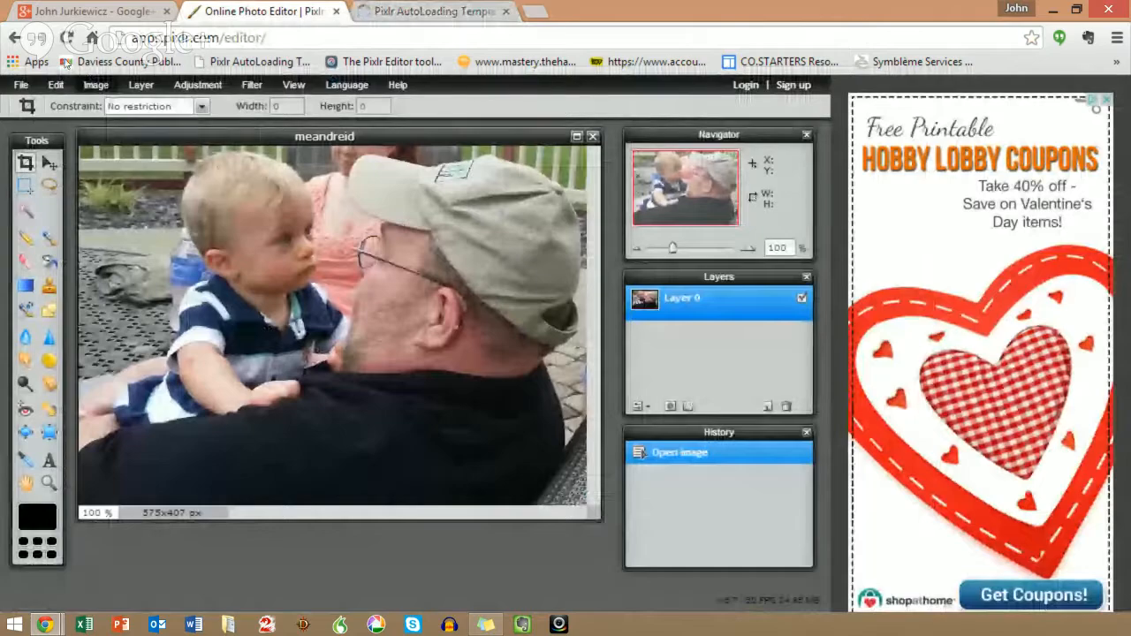
# Resize the image to 1100 by 625 pixels with proportions unconstrained
pyautogui.click(95, 85)
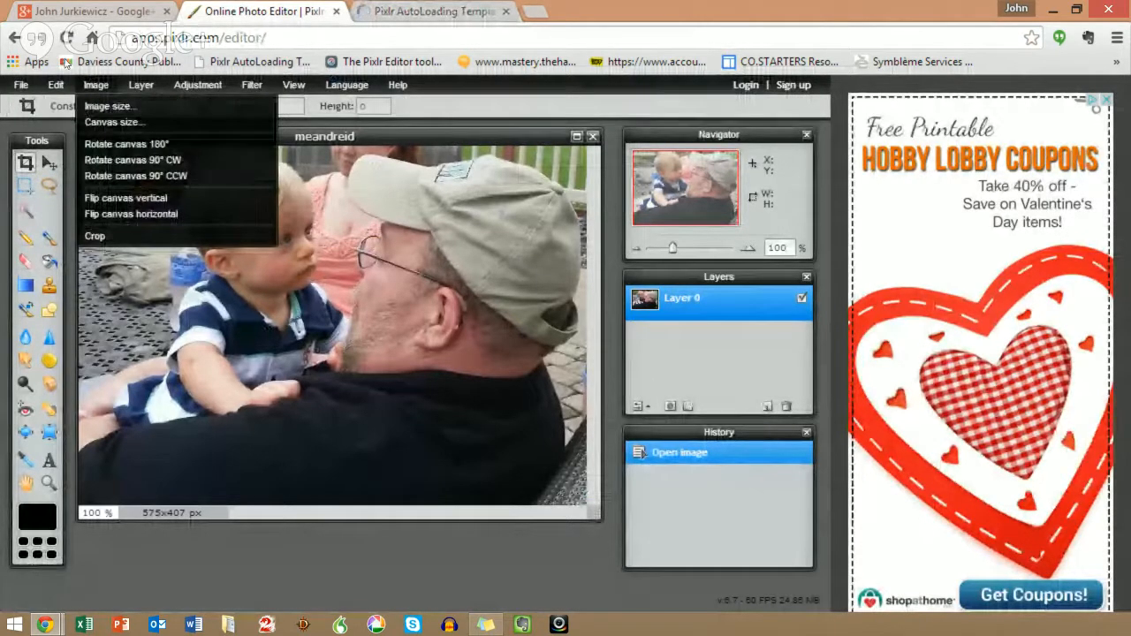
pyautogui.click(107, 106)
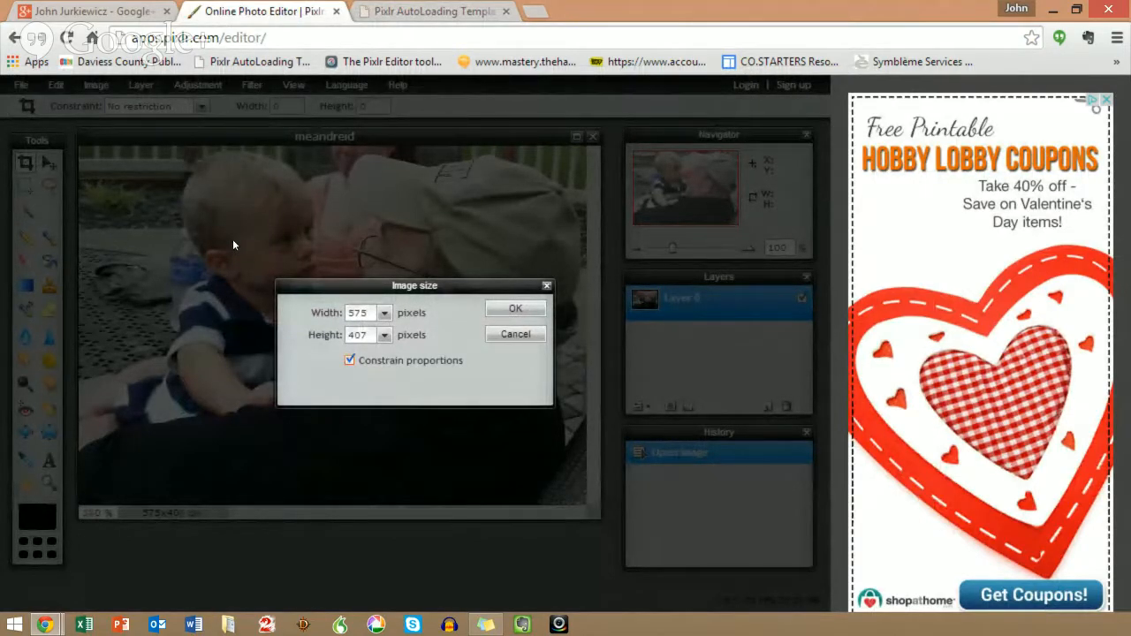
pyautogui.press('space')
pyautogui.press('BackSpace')
pyautogui.press('BackSpace')
pyautogui.press('BackSpace')
pyautogui.write('1100')
pyautogui.press('BackSpace')
pyautogui.press('BackSpace')
pyautogui.write('625')
pyautogui.press('Return')
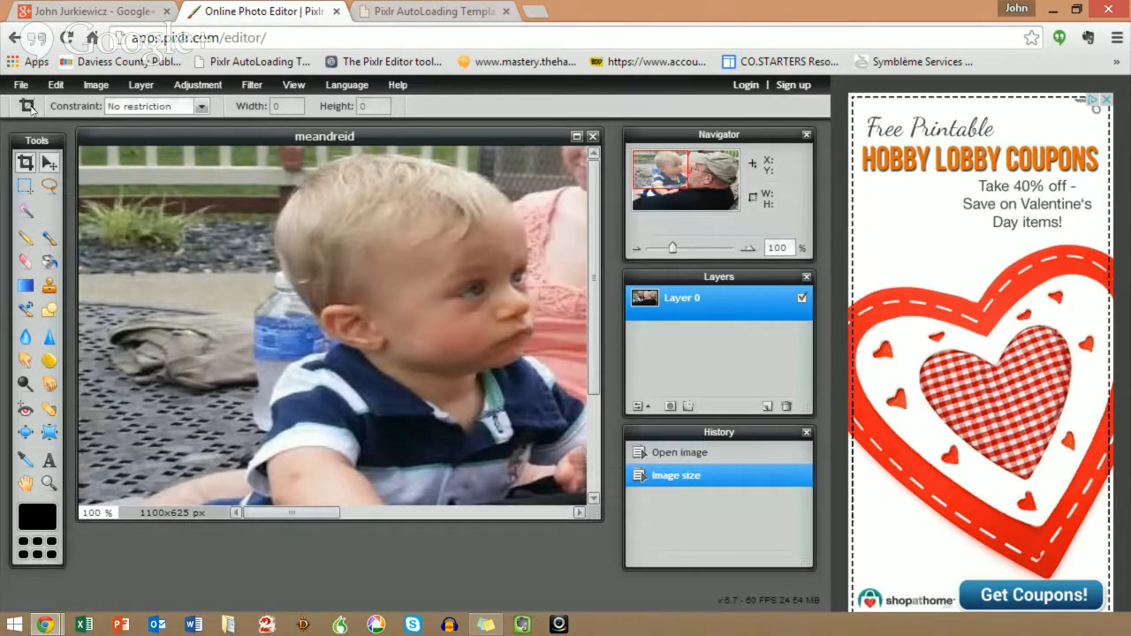
# Save the resized image as meandreid2.jpg in JPEG format to the computer's Pictures folder
pyautogui.click(48, 162)
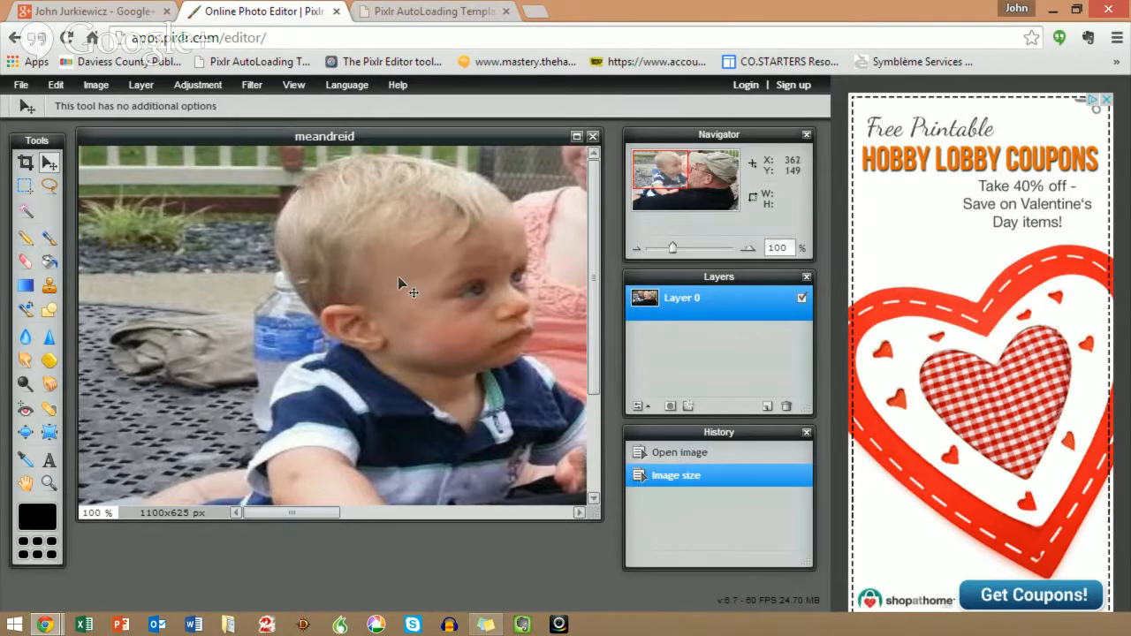
pyautogui.scroll(-5, 398, 276)
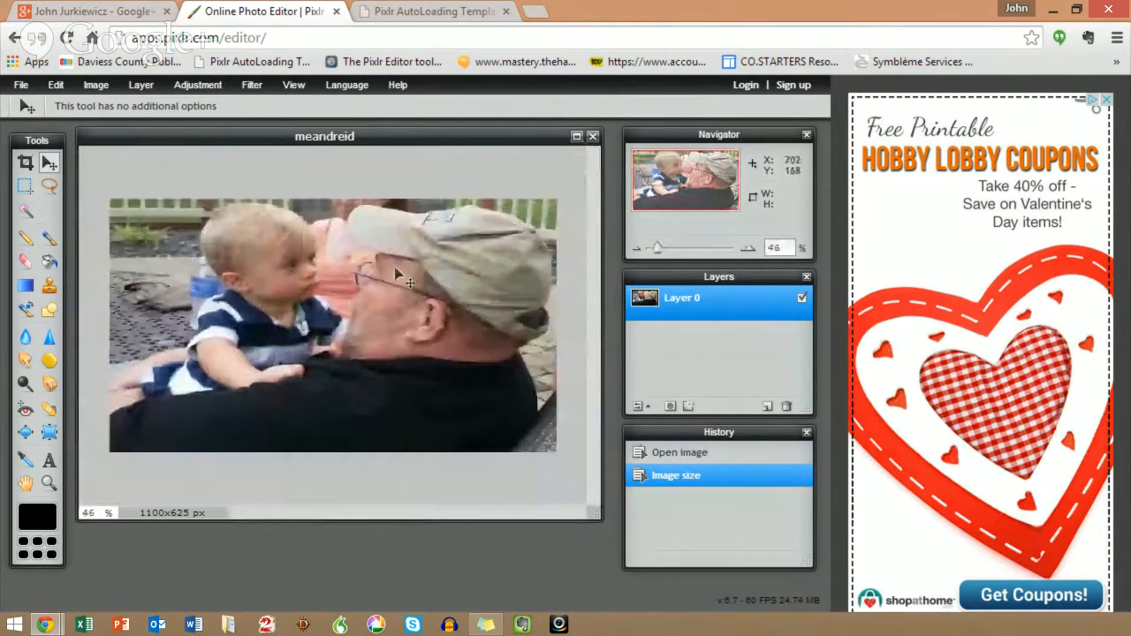
pyautogui.scroll(-3, 398, 277)
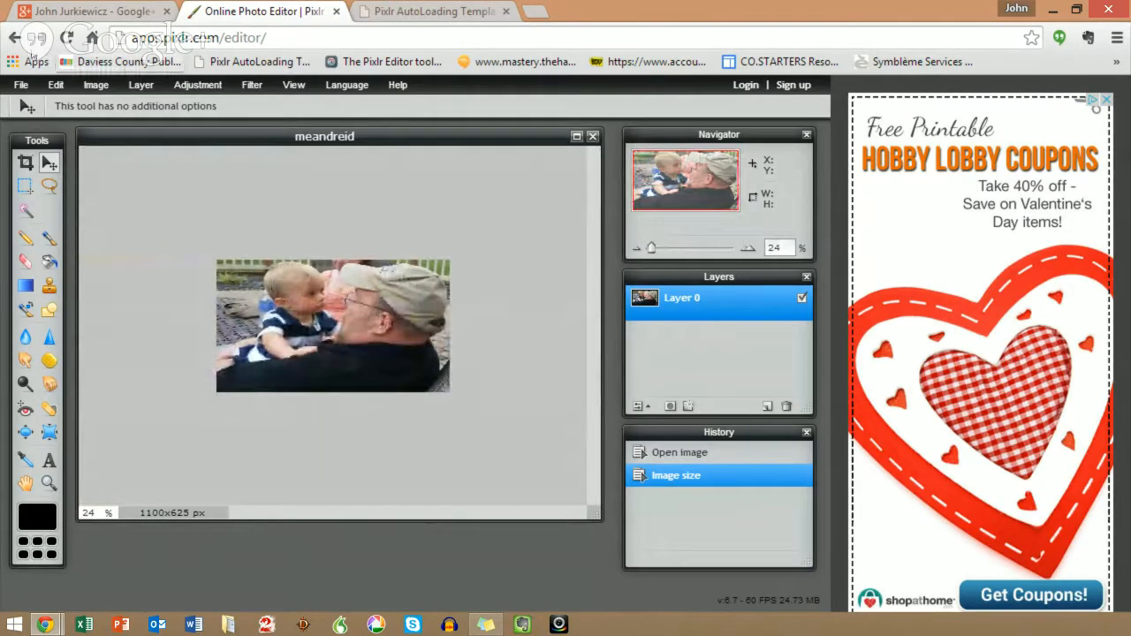
pyautogui.click(20, 84)
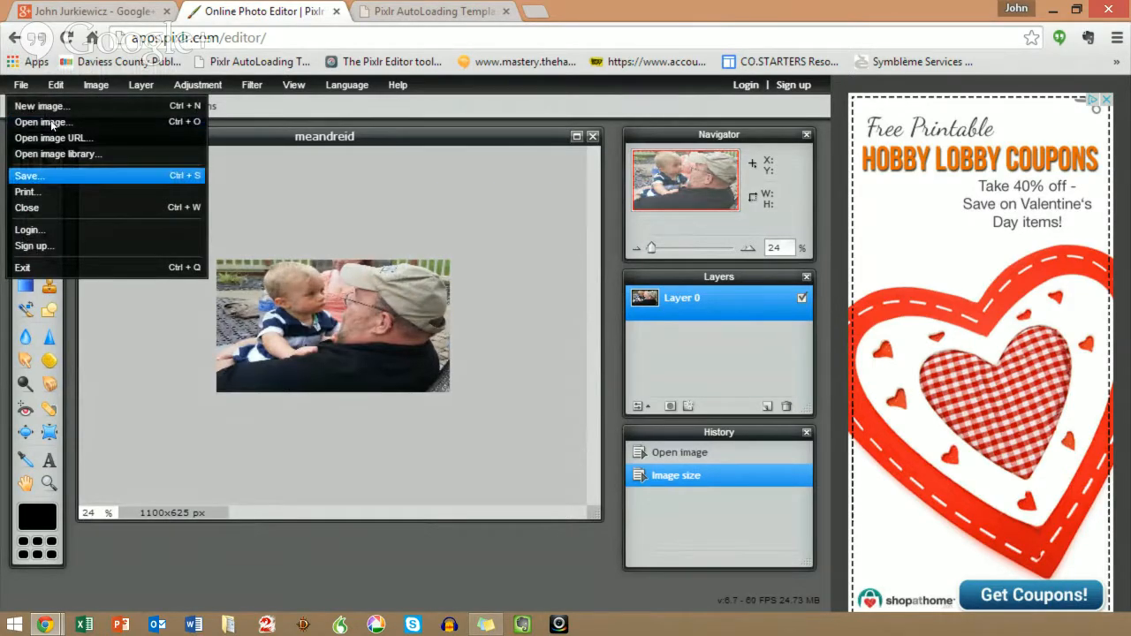
pyautogui.click(35, 176)
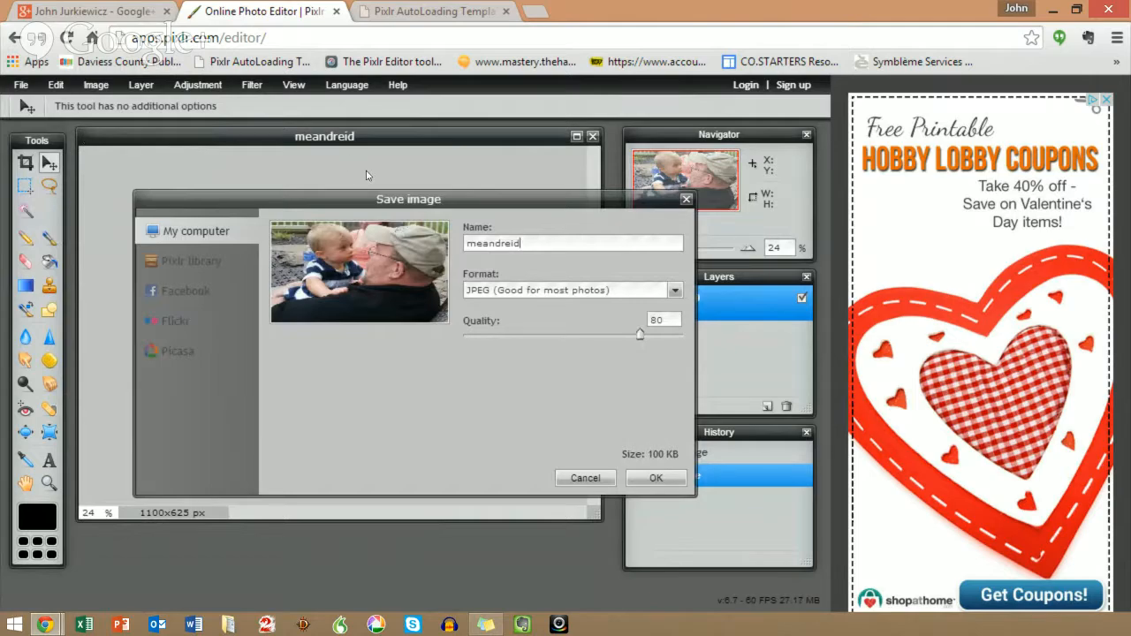
pyautogui.write('2')
pyautogui.press('Return')
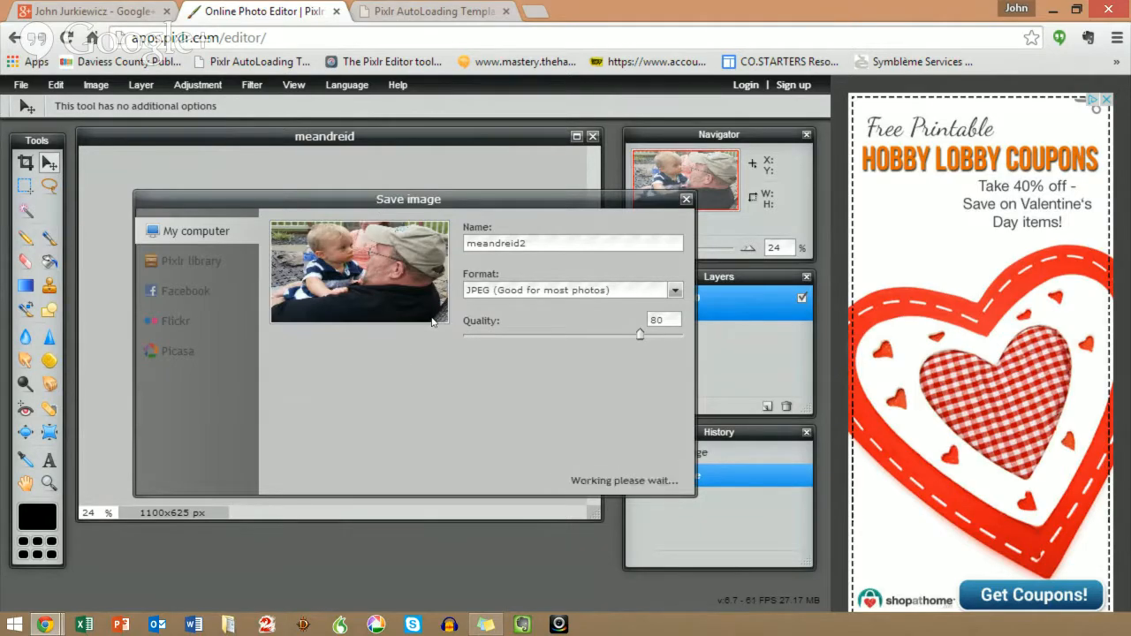
pyautogui.click(71, 282)
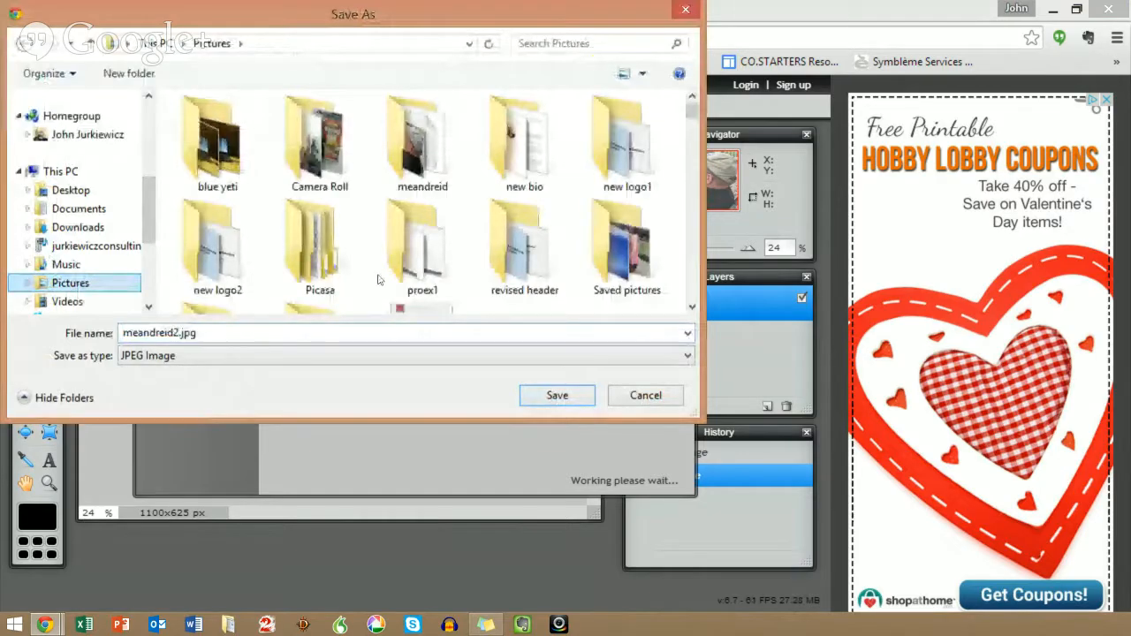
pyautogui.press('Return')
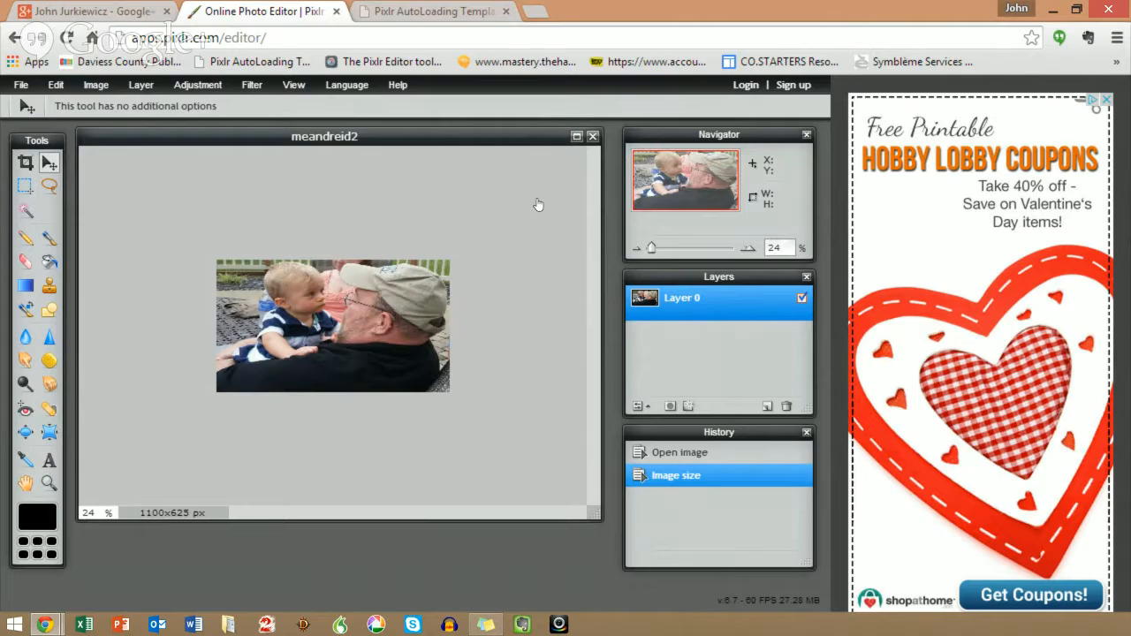
# Switch to the Google+ profile and upload meandreid2.jpg from the Pictures folder as the cover photo
pyautogui.click(54, 11)
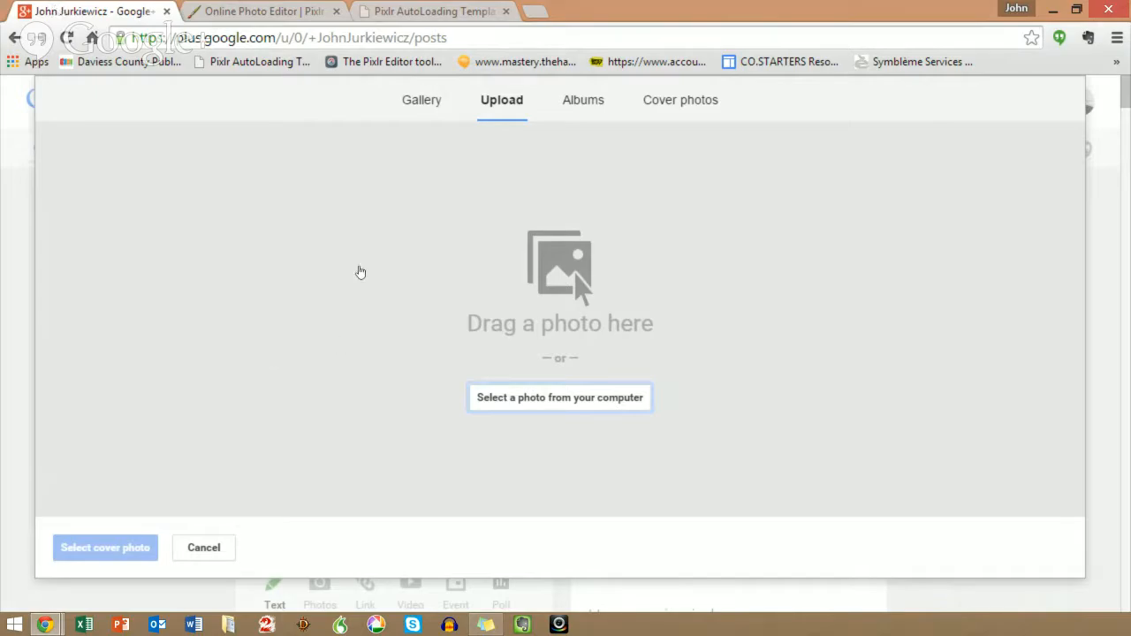
pyautogui.press('Return')
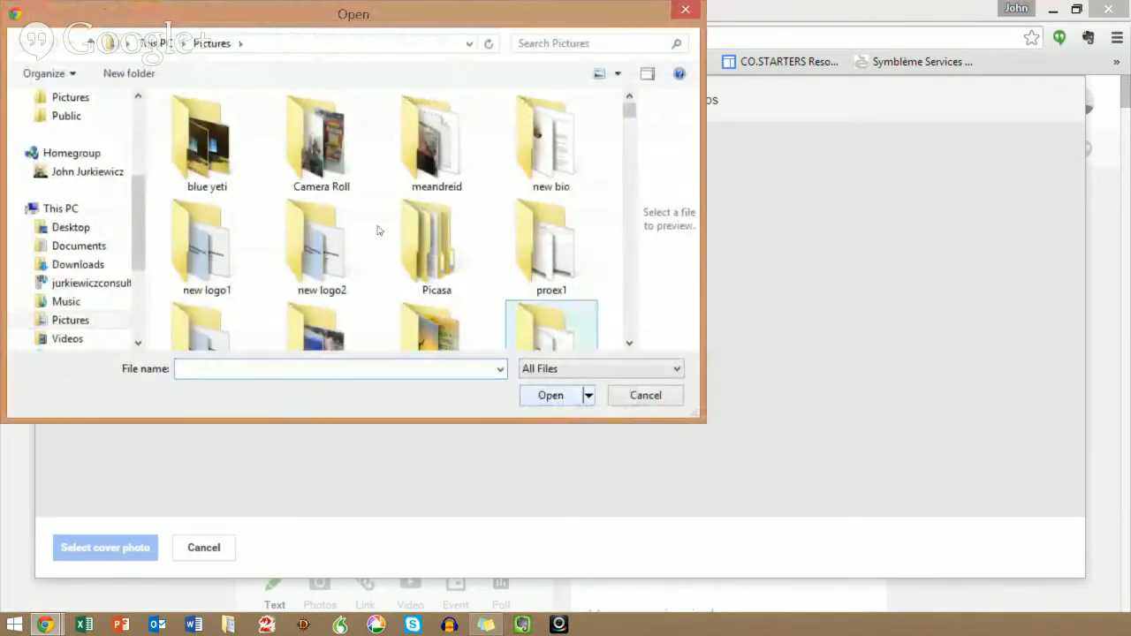
pyautogui.scroll(-5, 424, 95)
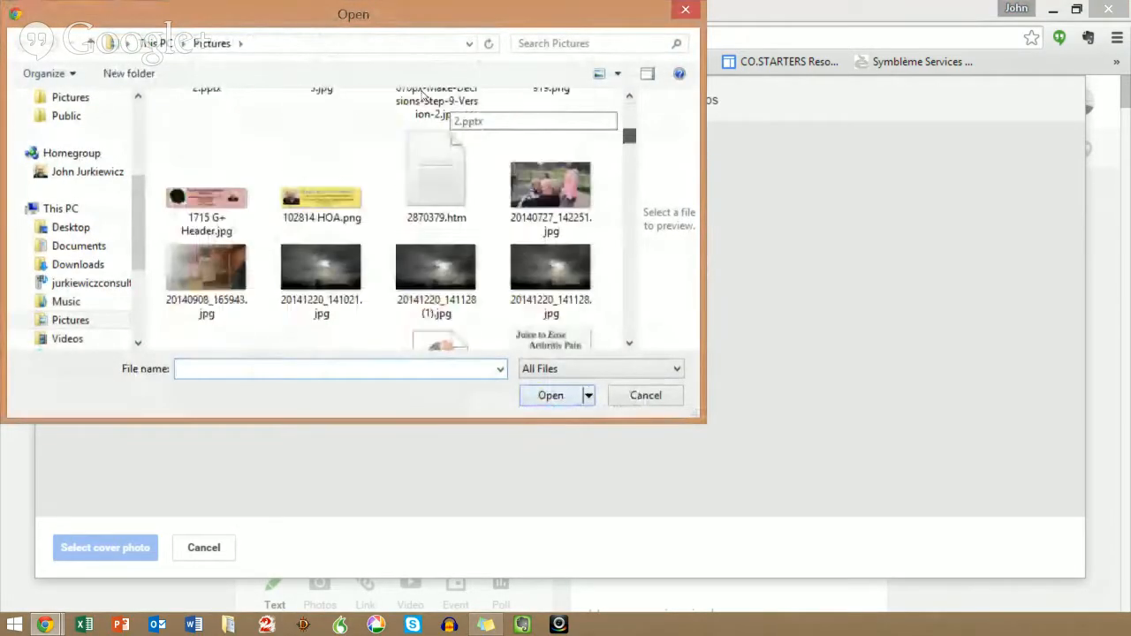
pyautogui.scroll(-10, 425, 97)
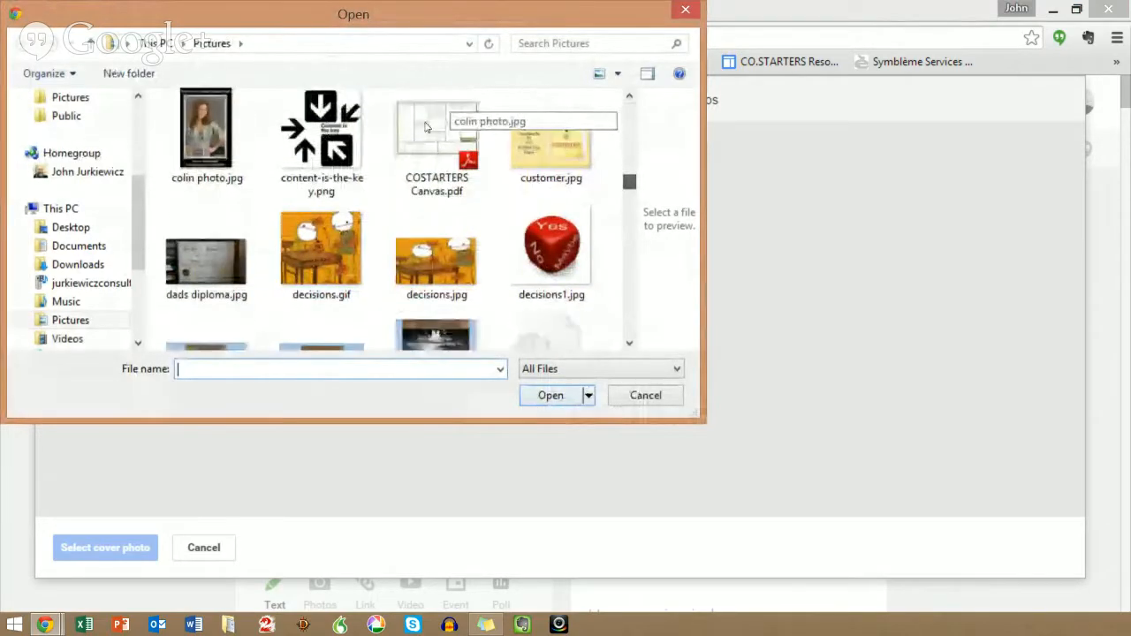
pyautogui.scroll(-10, 426, 127)
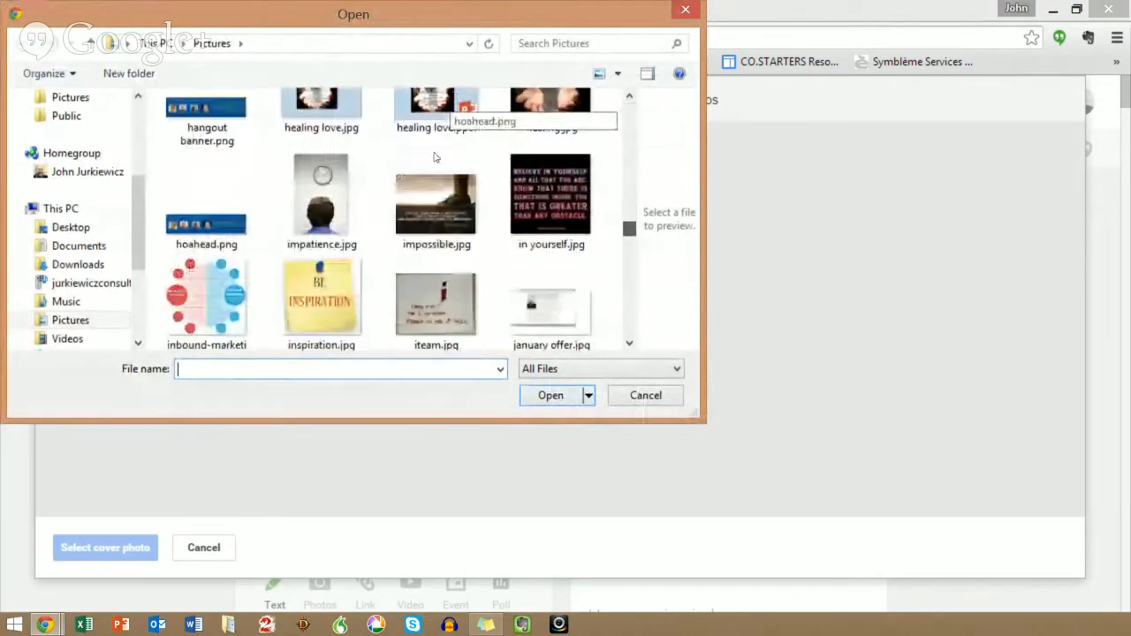
pyautogui.scroll(-4, 434, 157)
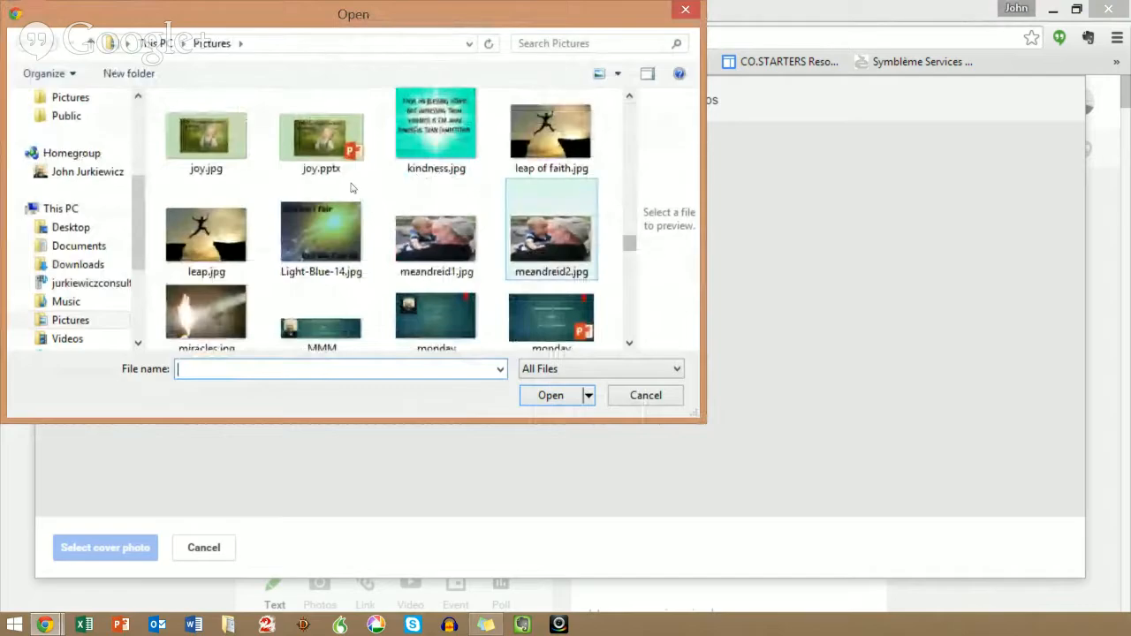
pyautogui.doubleClick(542, 251)
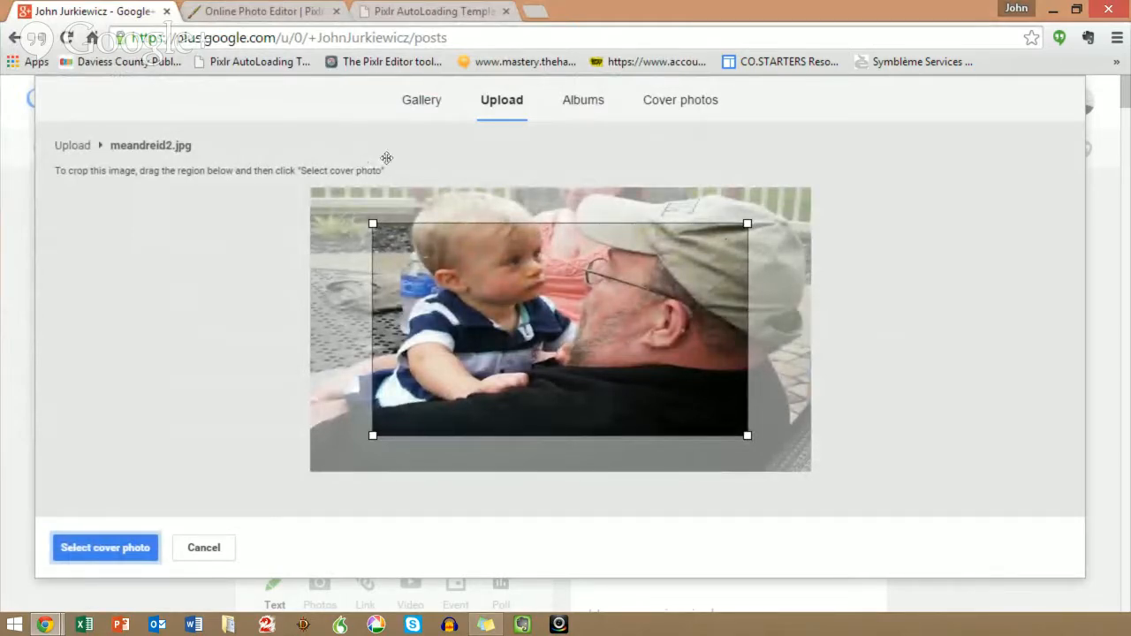
# Enlarge the crop region to cover the entire uploaded photo and set it as the profile's cover photo
pyautogui.moveTo(386, 164); pyautogui.dragTo(413, 143)
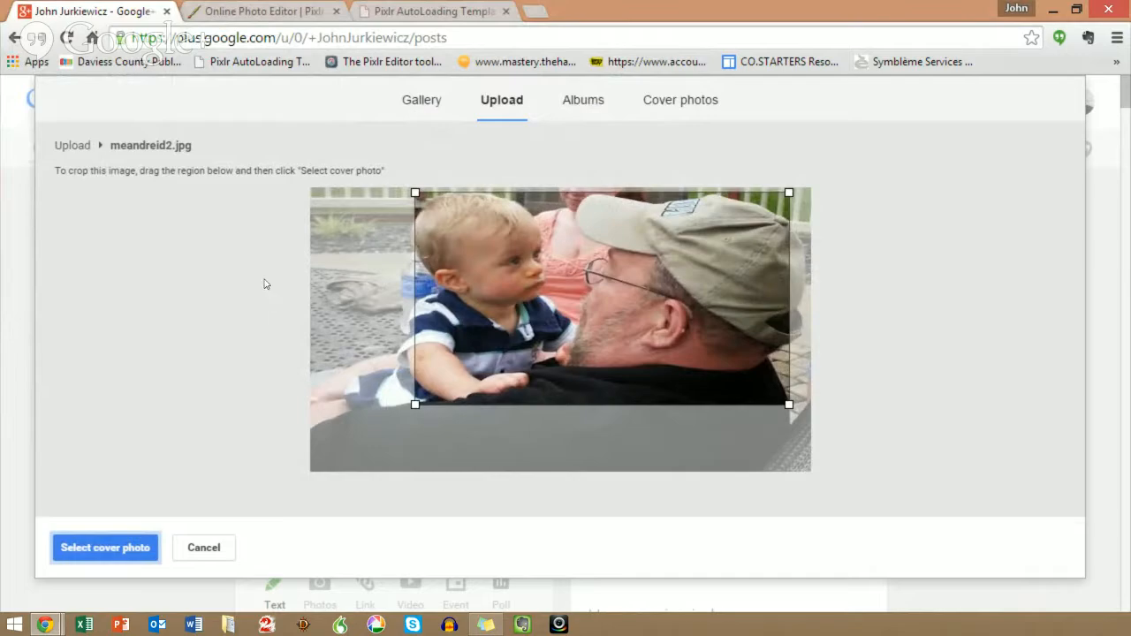
pyautogui.moveTo(276, 268); pyautogui.dragTo(216, 337)
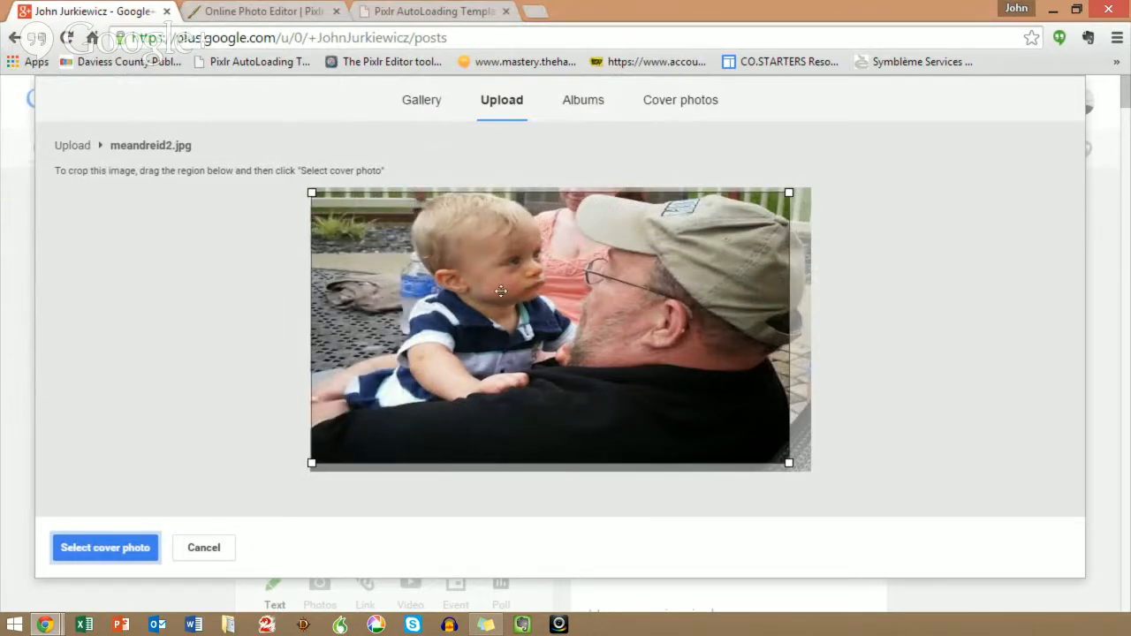
pyautogui.moveTo(527, 310); pyautogui.dragTo(543, 320)
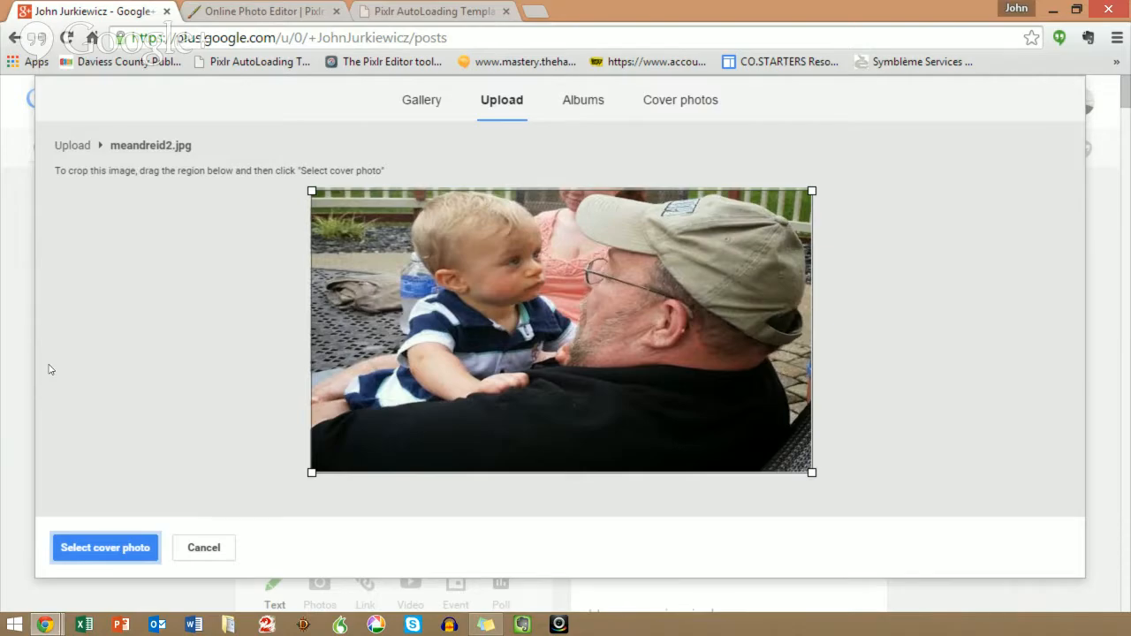
pyautogui.press('Return')
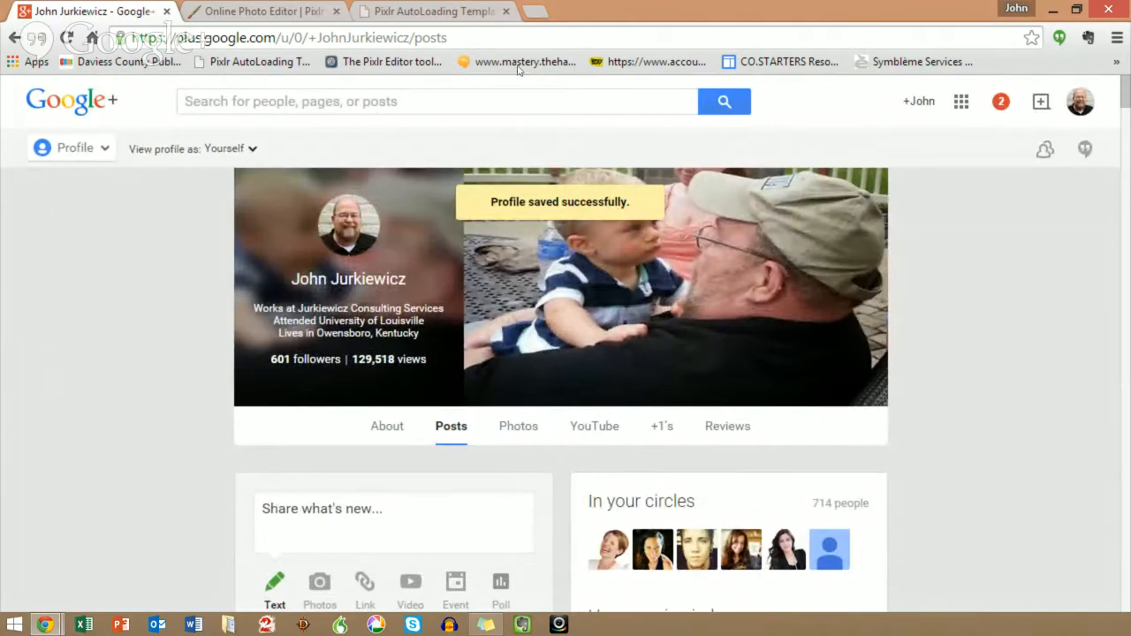
# Return to the Pixlr photo editor and close the meandreid2 image without saving it
pyautogui.click(179, 11)
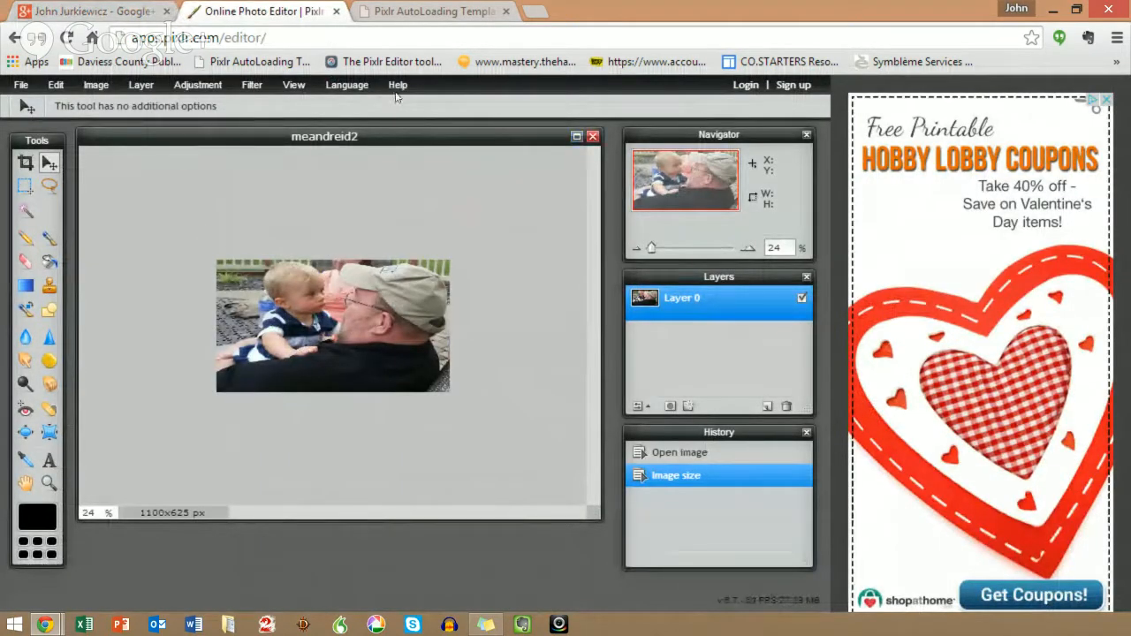
pyautogui.hotkey('ctrl', 'q')
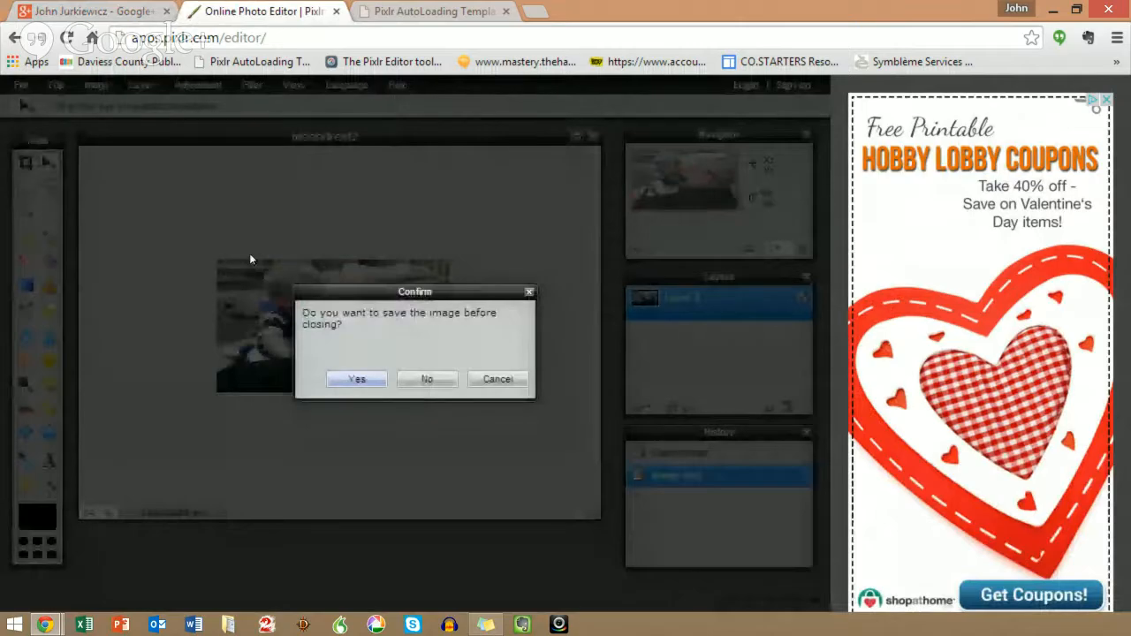
pyautogui.click(418, 380)
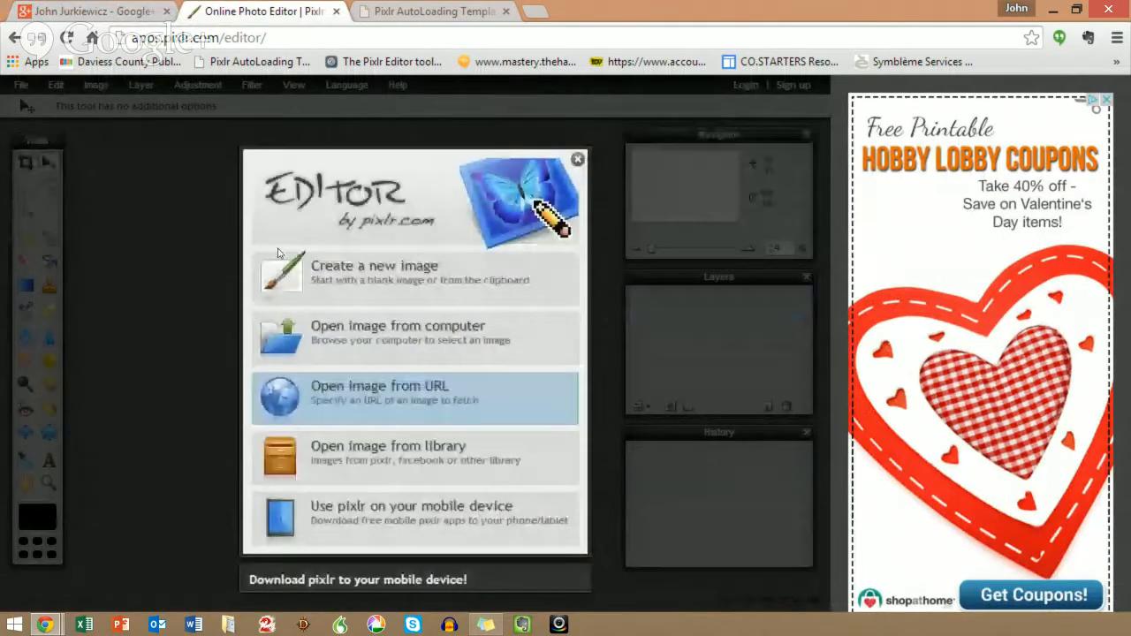
# Open meandreid.jpg from the meandreid folder in the computer's Pictures
pyautogui.click(270, 334)
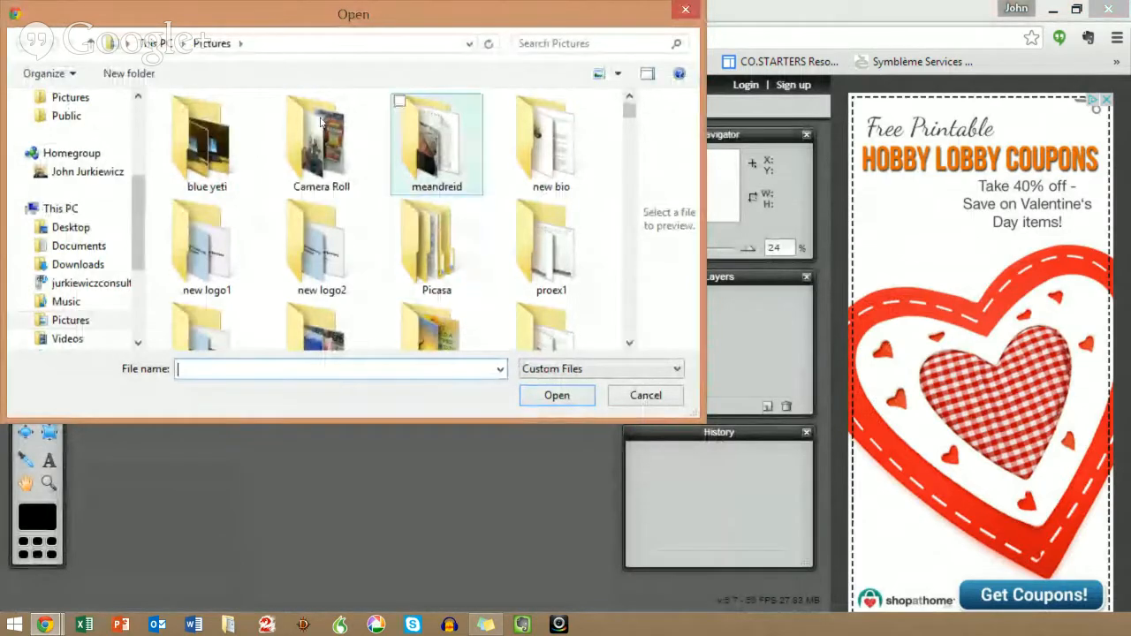
pyautogui.doubleClick(437, 141)
pyautogui.click(207, 133)
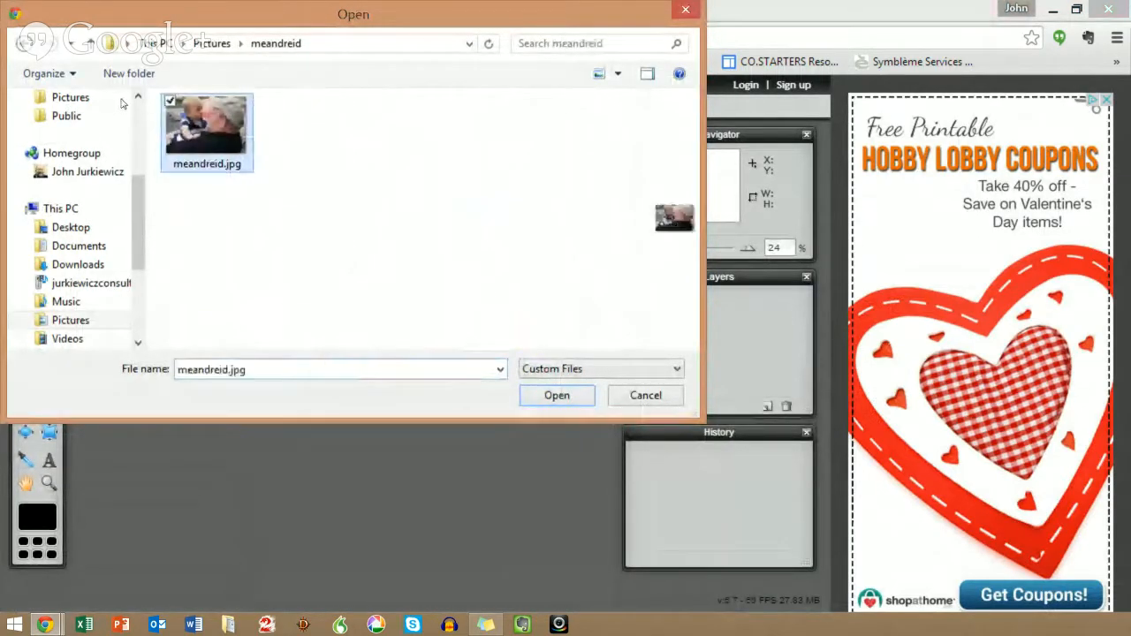
pyautogui.press('Return')
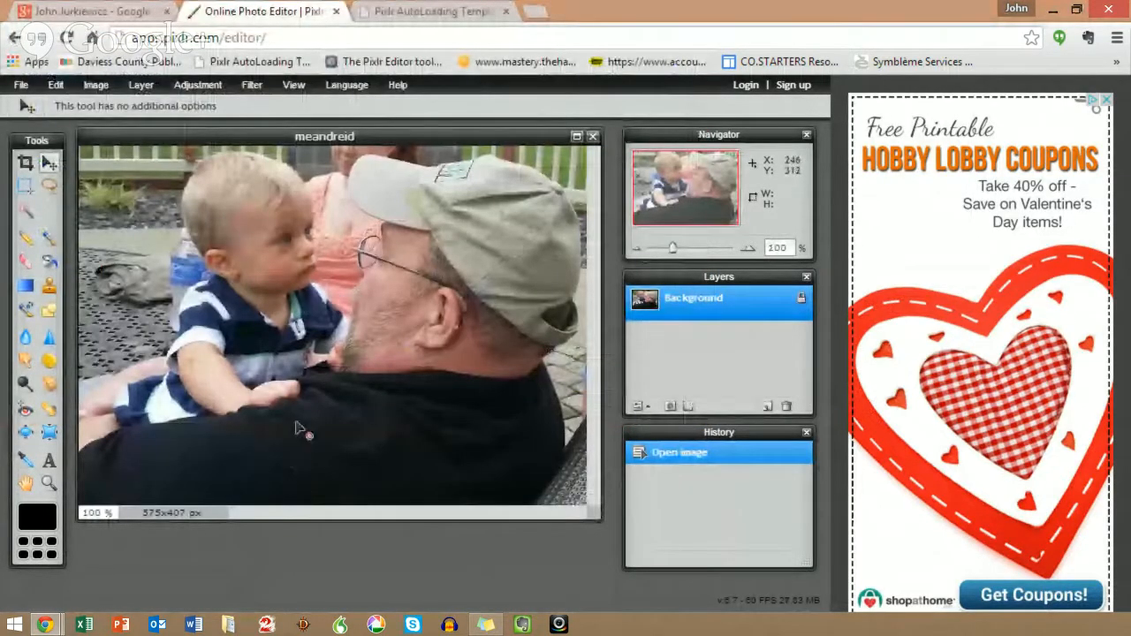
pyautogui.scroll(-5, 283, 296)
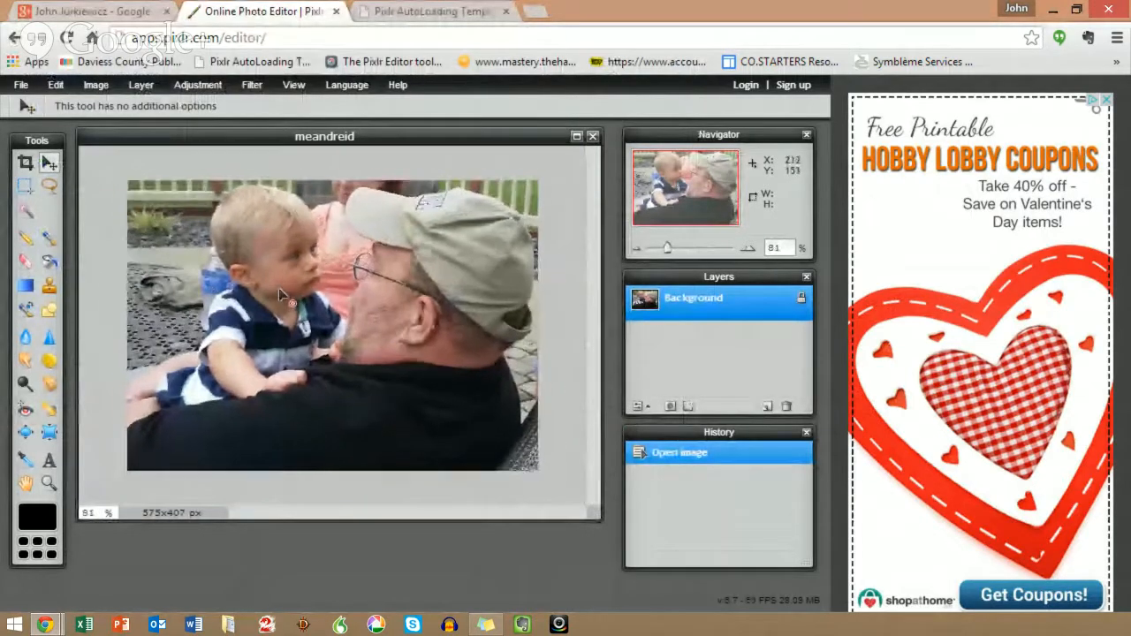
pyautogui.scroll(-2, 283, 296)
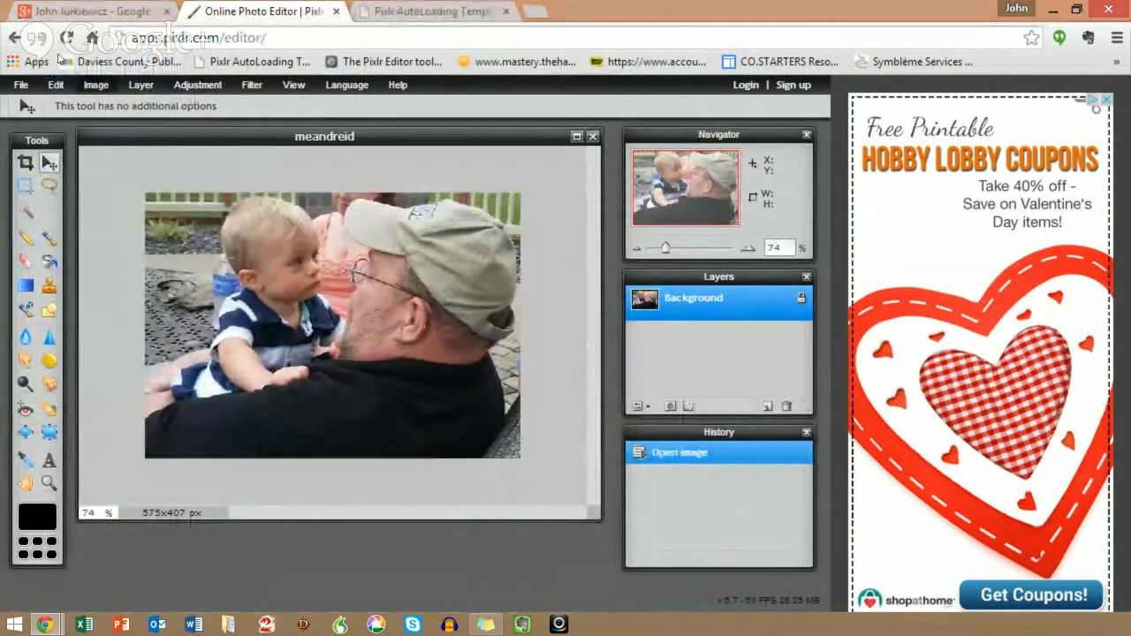
pyautogui.click(92, 85)
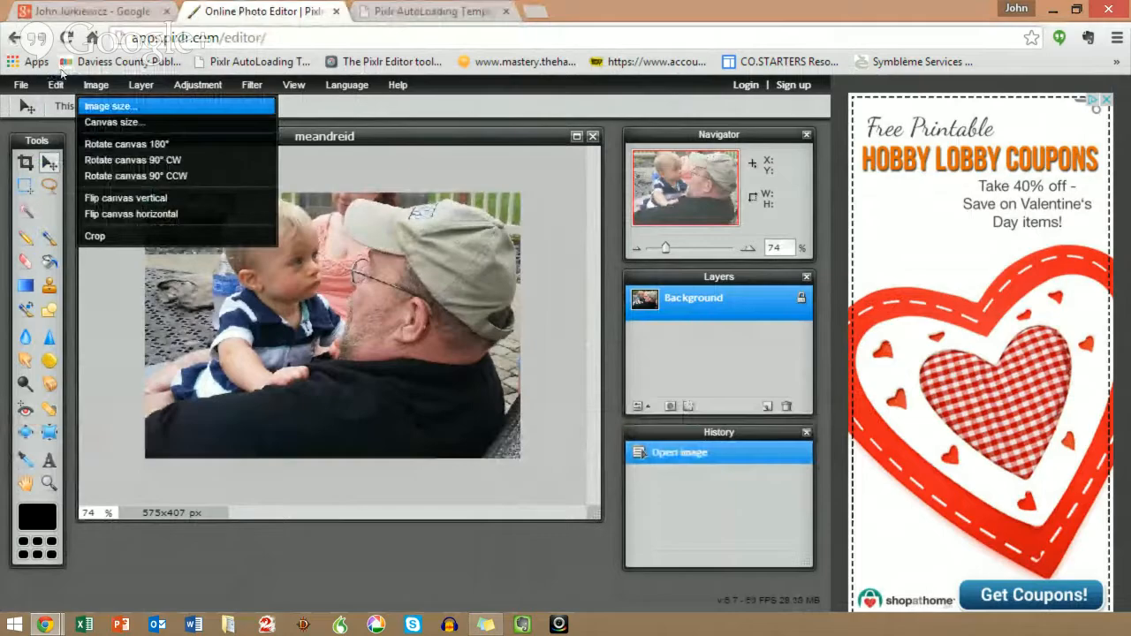
pyautogui.click(108, 106)
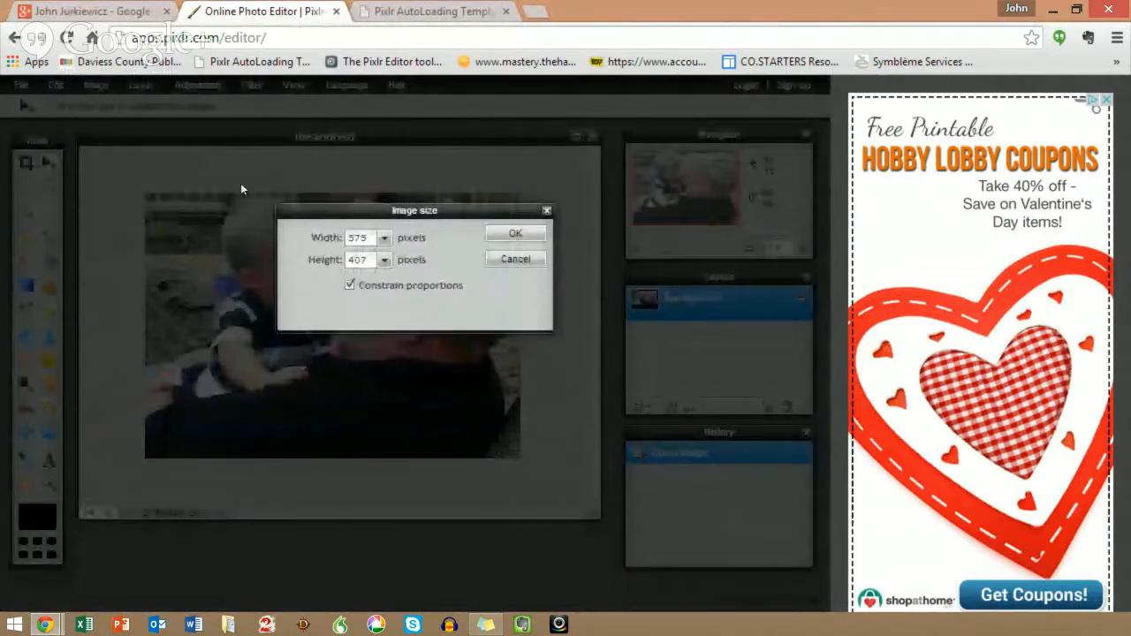
pyautogui.click(350, 285)
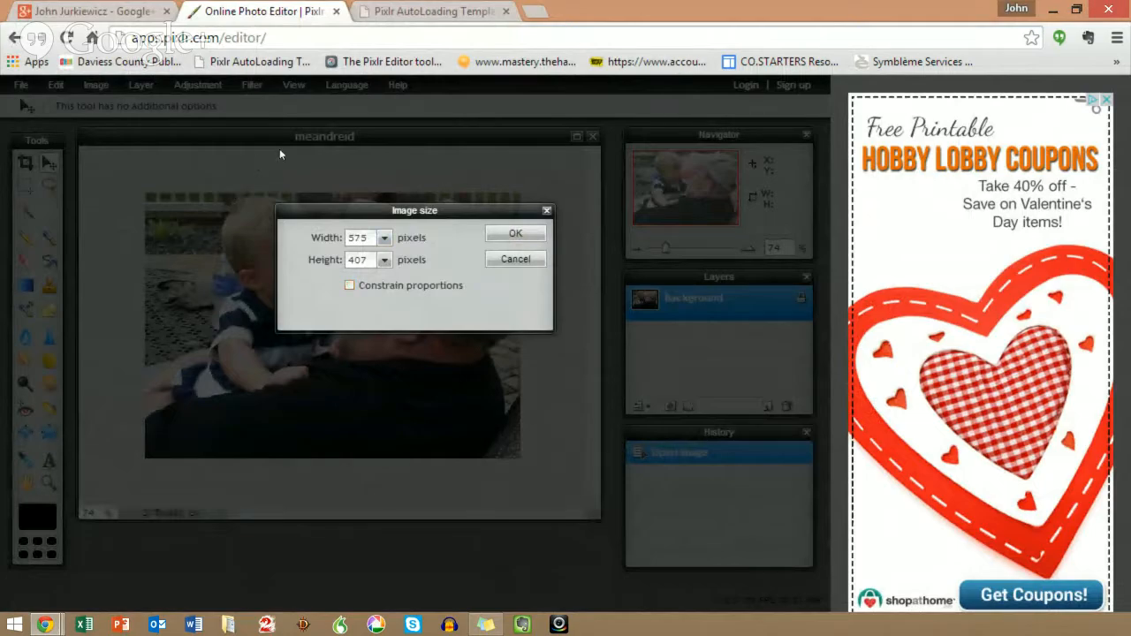
pyautogui.click(513, 258)
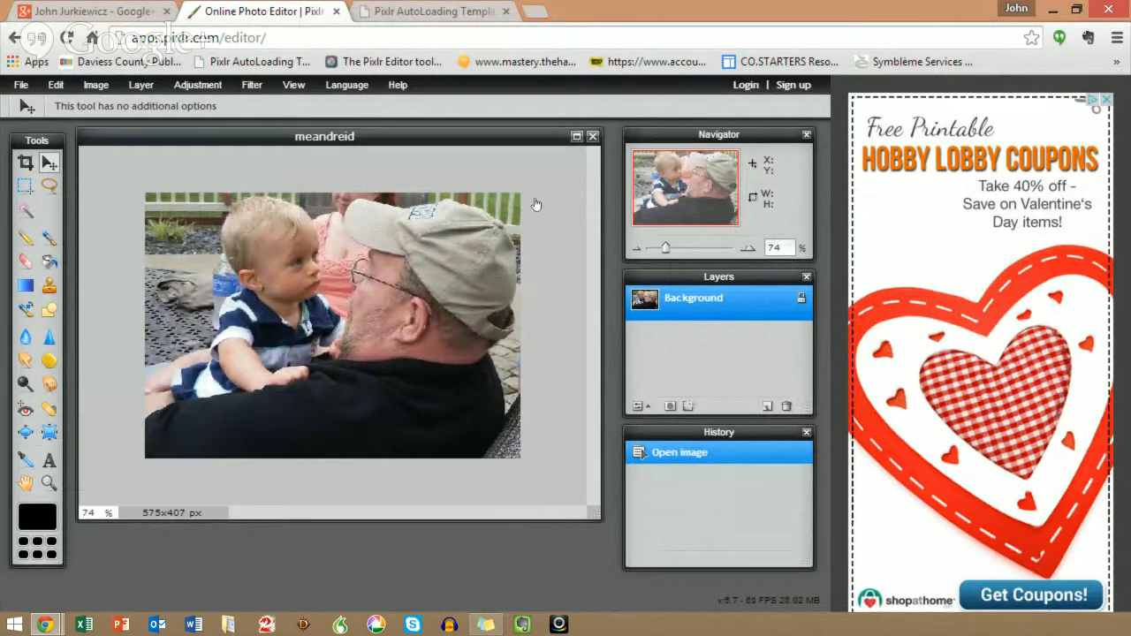
# Unlock the background layer and resize the image to 100 by 625 pixels with proportions unconstrained
pyautogui.doubleClick(801, 299)
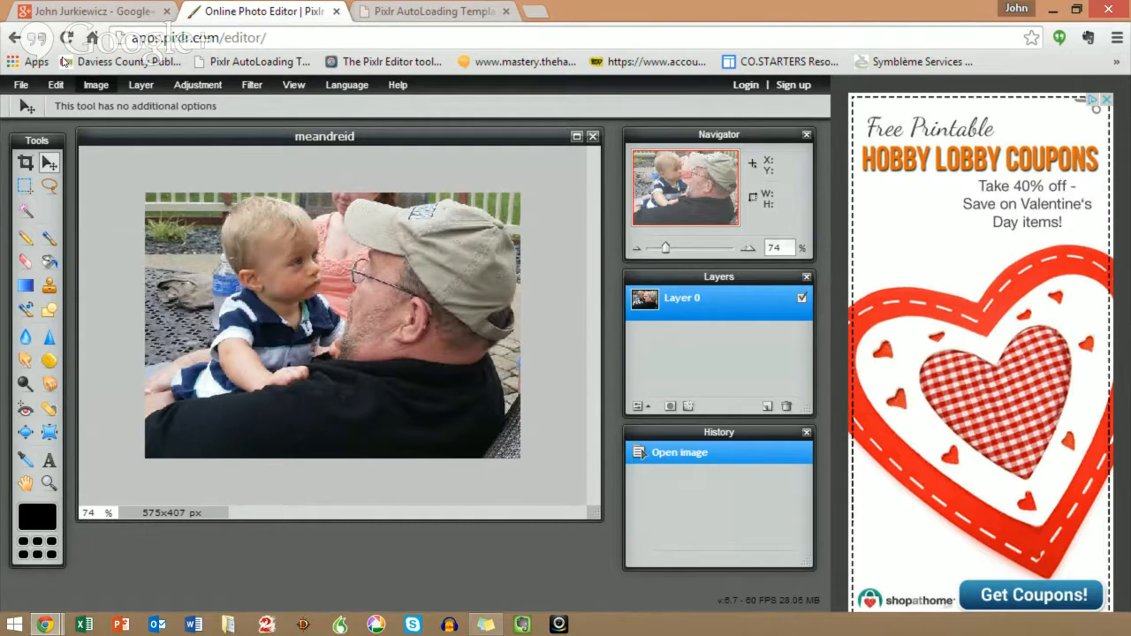
pyautogui.click(95, 85)
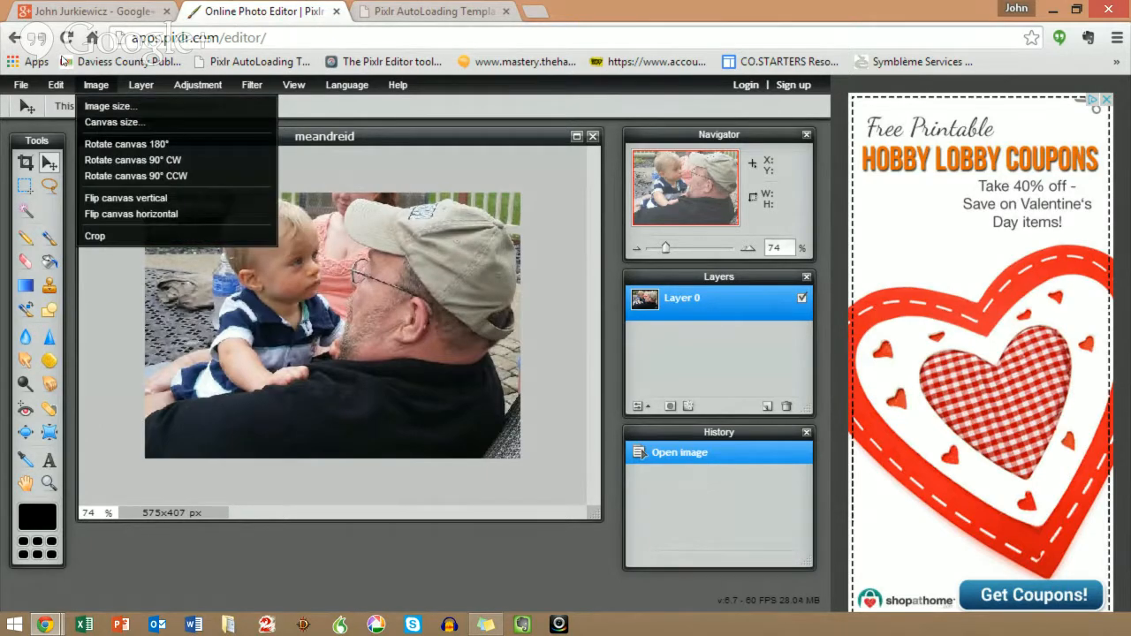
pyautogui.click(108, 106)
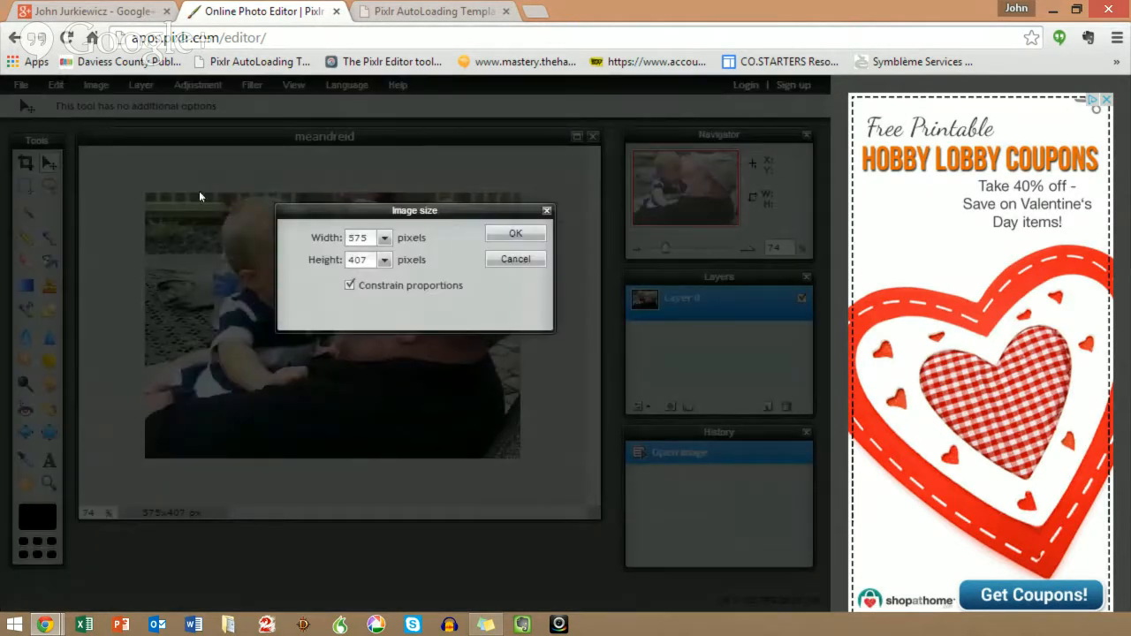
pyautogui.click(349, 285)
pyautogui.press('BackSpace')
pyautogui.press('BackSpace')
pyautogui.press('BackSpace')
pyautogui.write('100')
pyautogui.press('Tab')
pyautogui.press('BackSpace')
pyautogui.write('625')
pyautogui.press('Return')
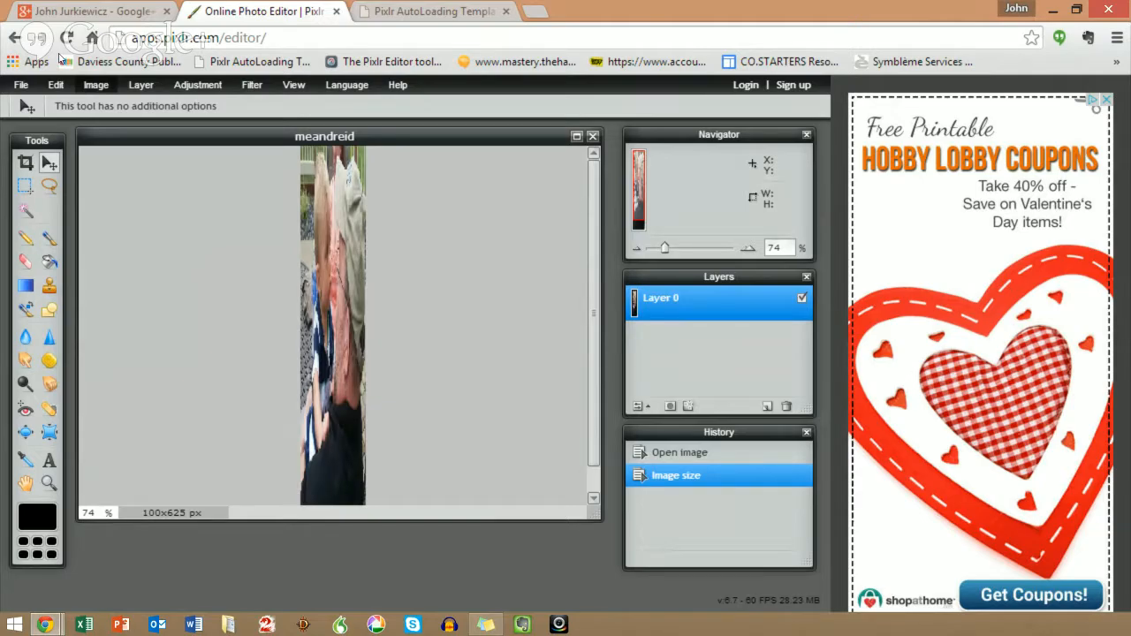
# Resize the image to 1100 by 625 pixels with proportions unconstrained
pyautogui.click(95, 84)
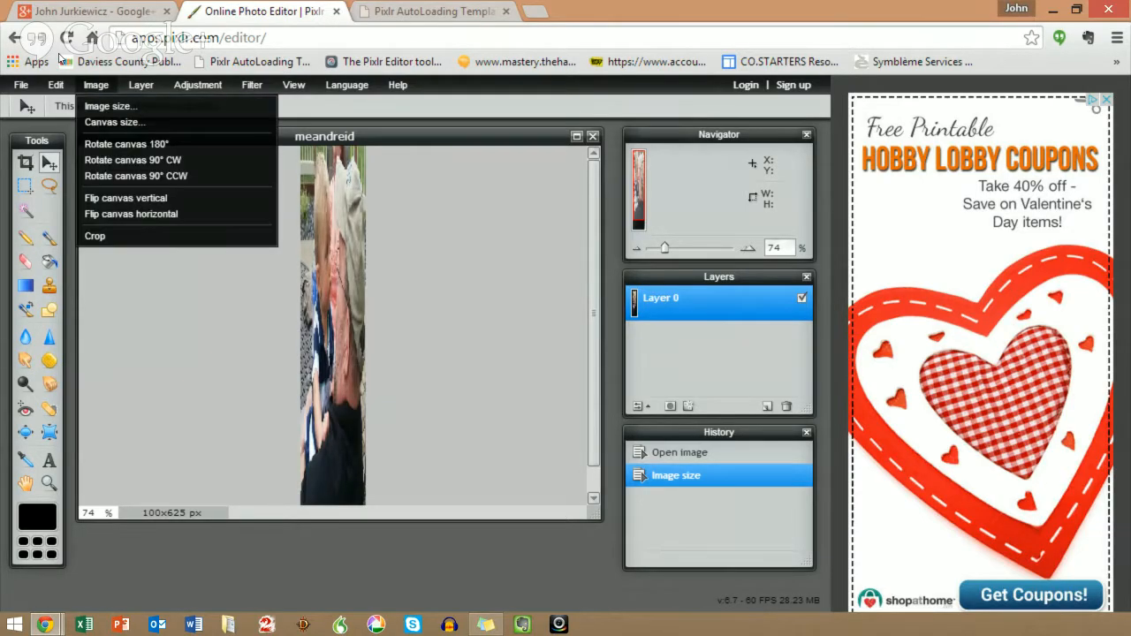
pyautogui.click(106, 103)
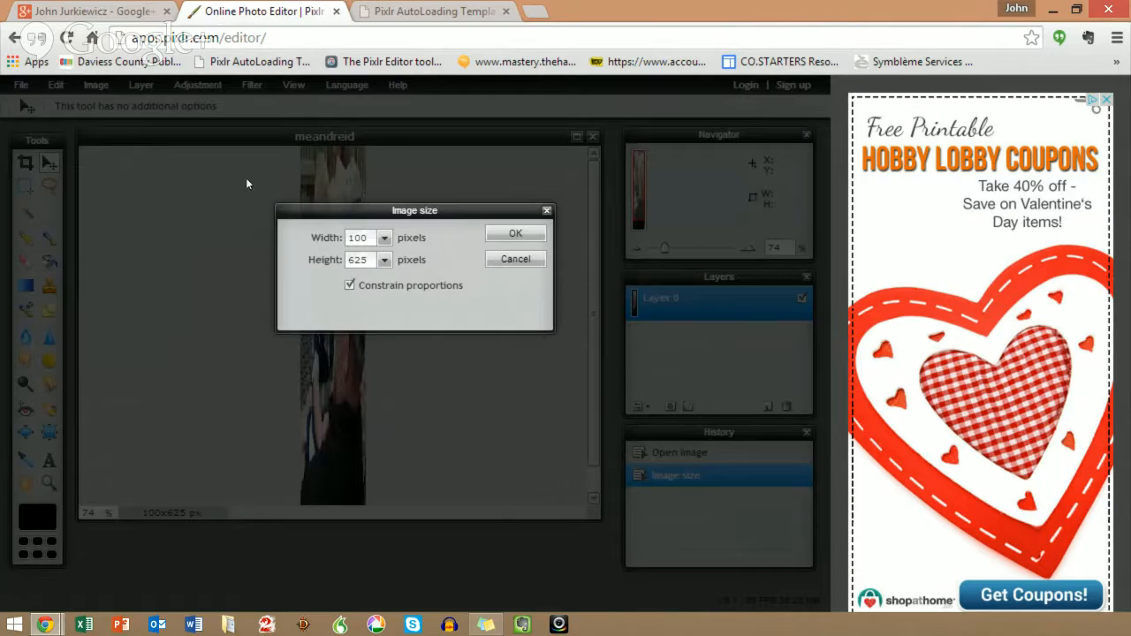
pyautogui.click(350, 285)
pyautogui.click(348, 238)
pyautogui.write('1')
pyautogui.click(517, 231)
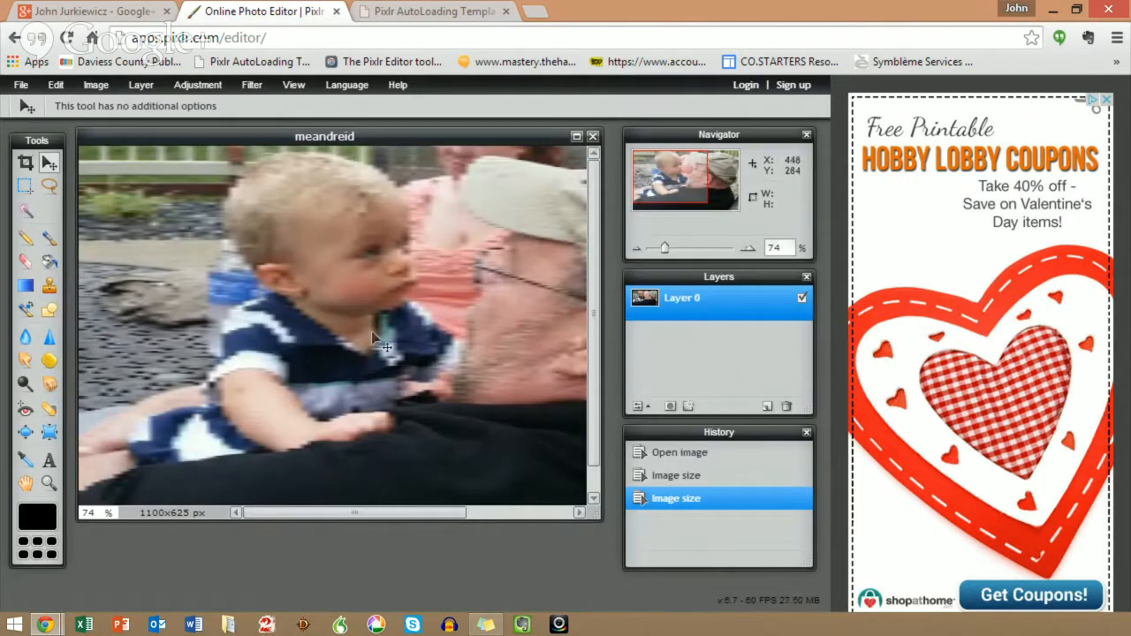
pyautogui.scroll(-3, 168, 283)
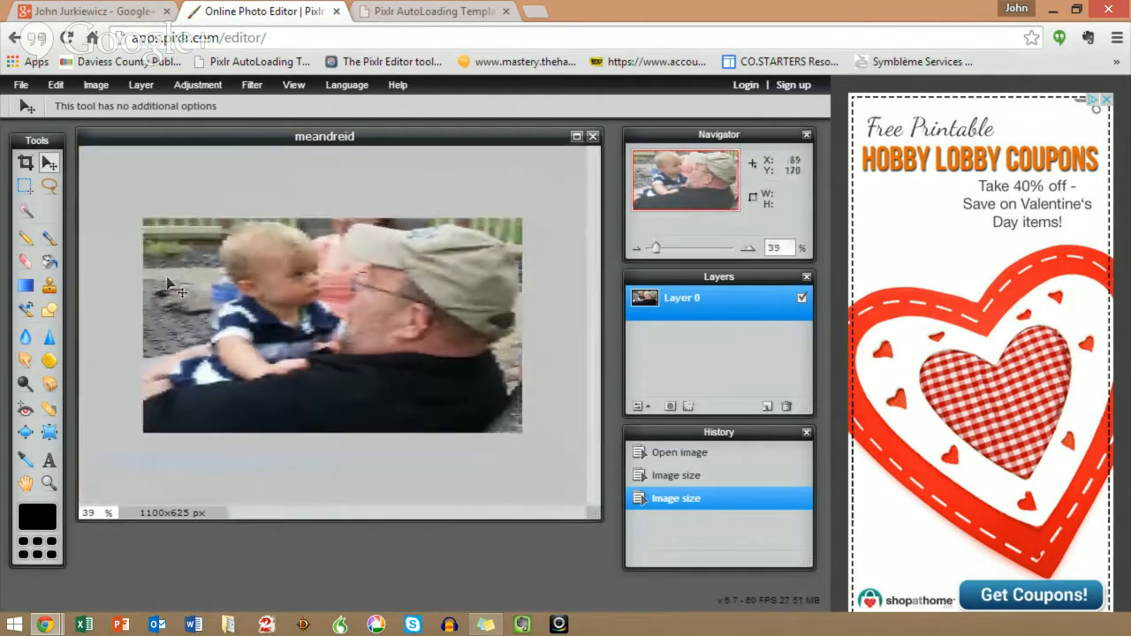
pyautogui.scroll(-3, 168, 283)
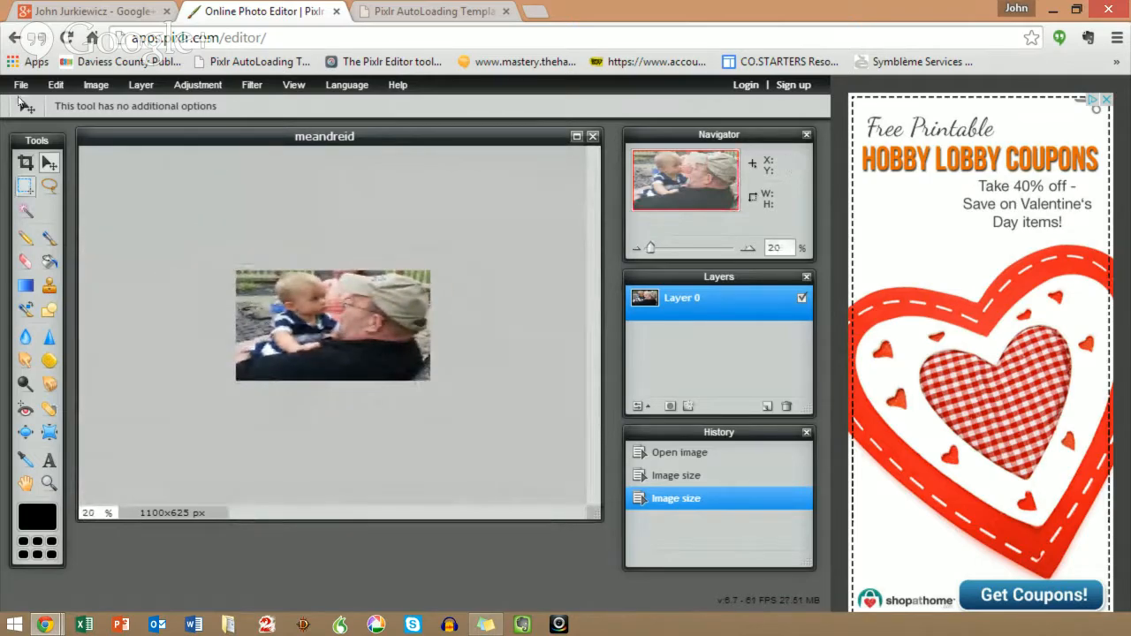
pyautogui.click(19, 86)
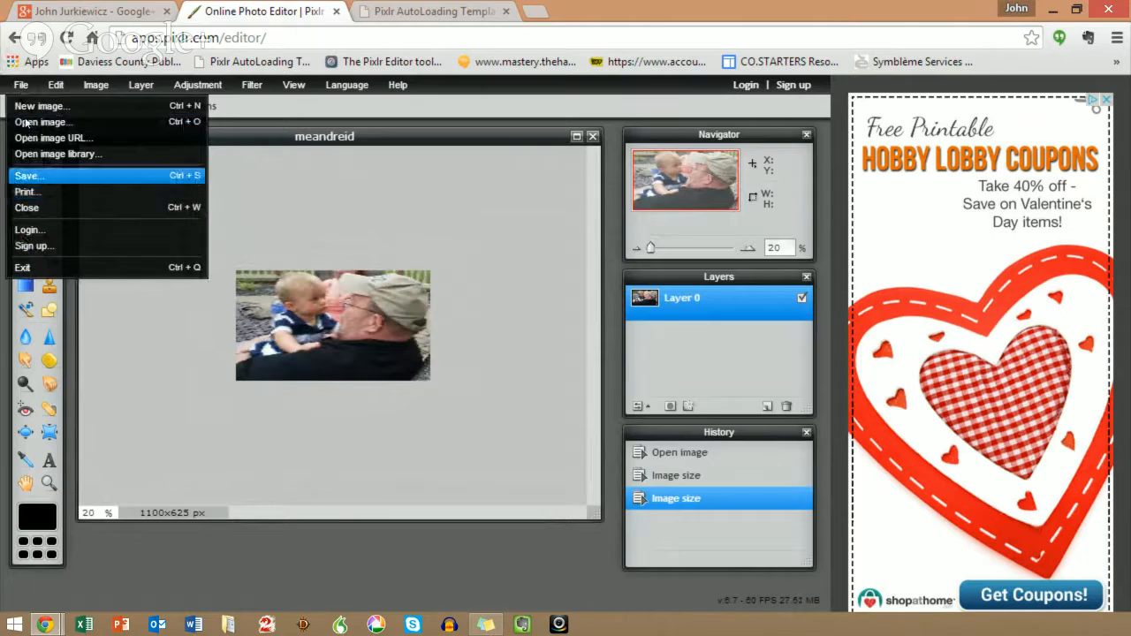
pyautogui.click(26, 175)
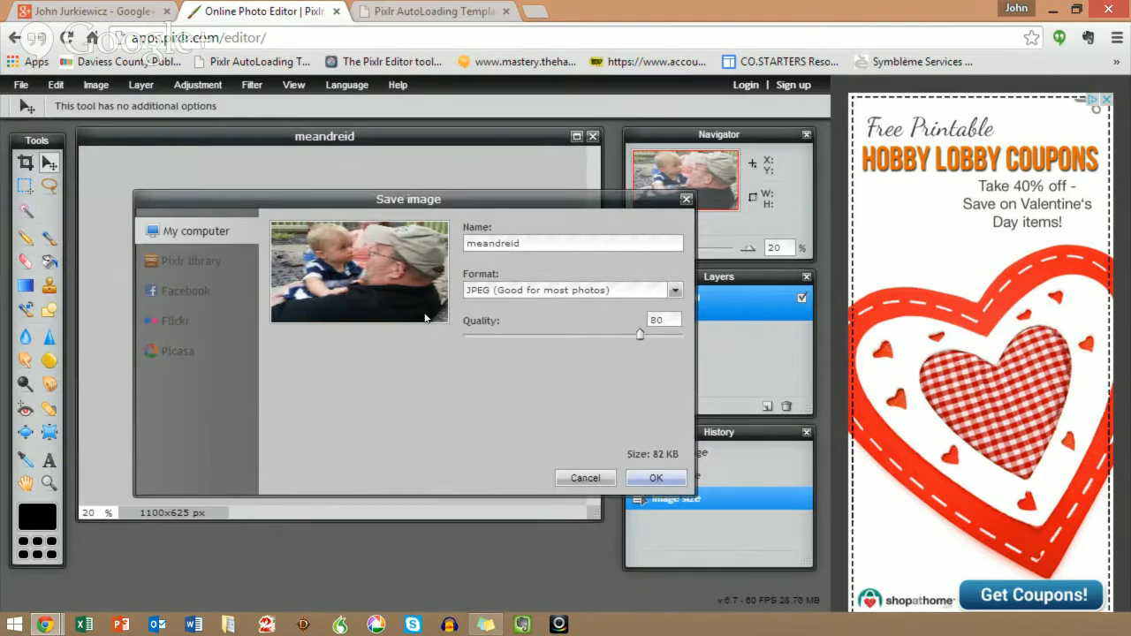
pyautogui.click(579, 478)
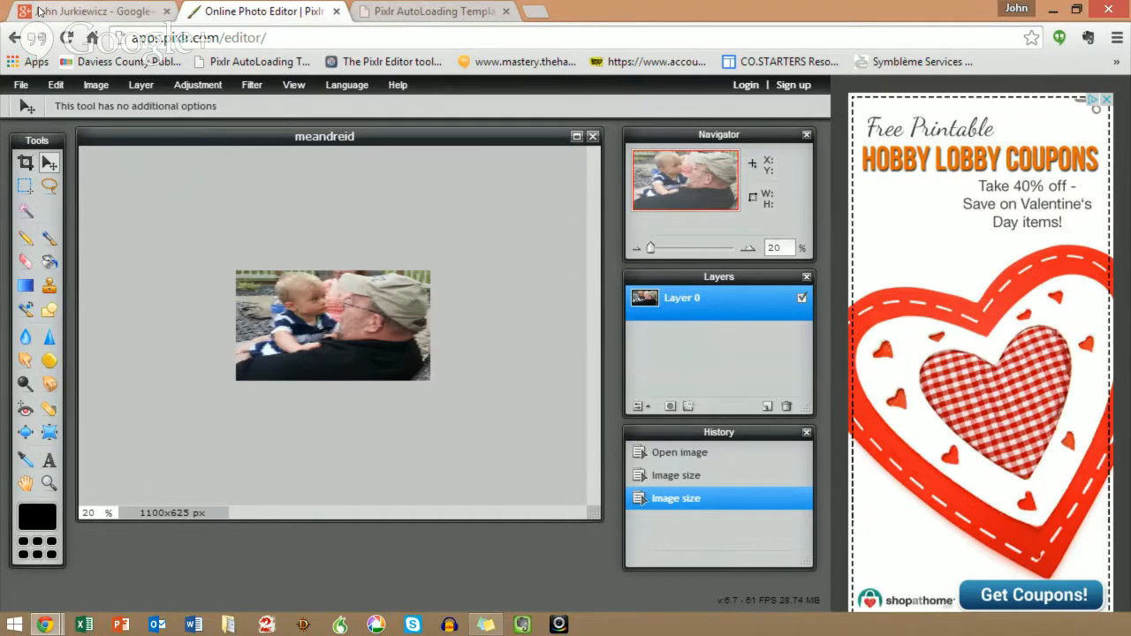
# Switch to the Google+ profile and start changing its cover photo
pyautogui.click(40, 11)
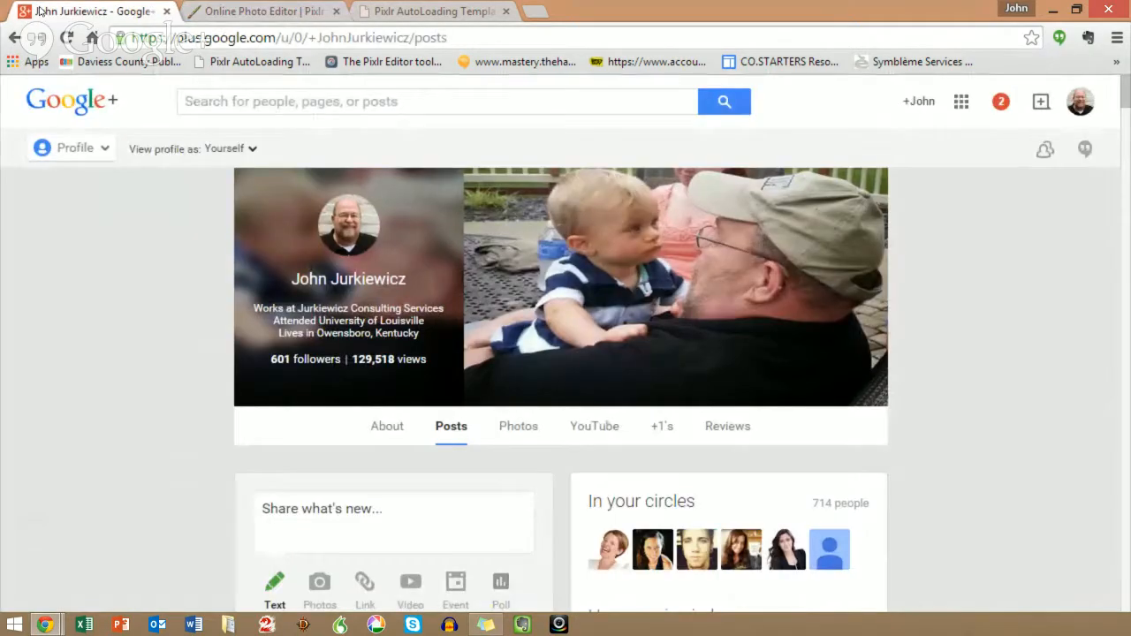
pyautogui.click(545, 252)
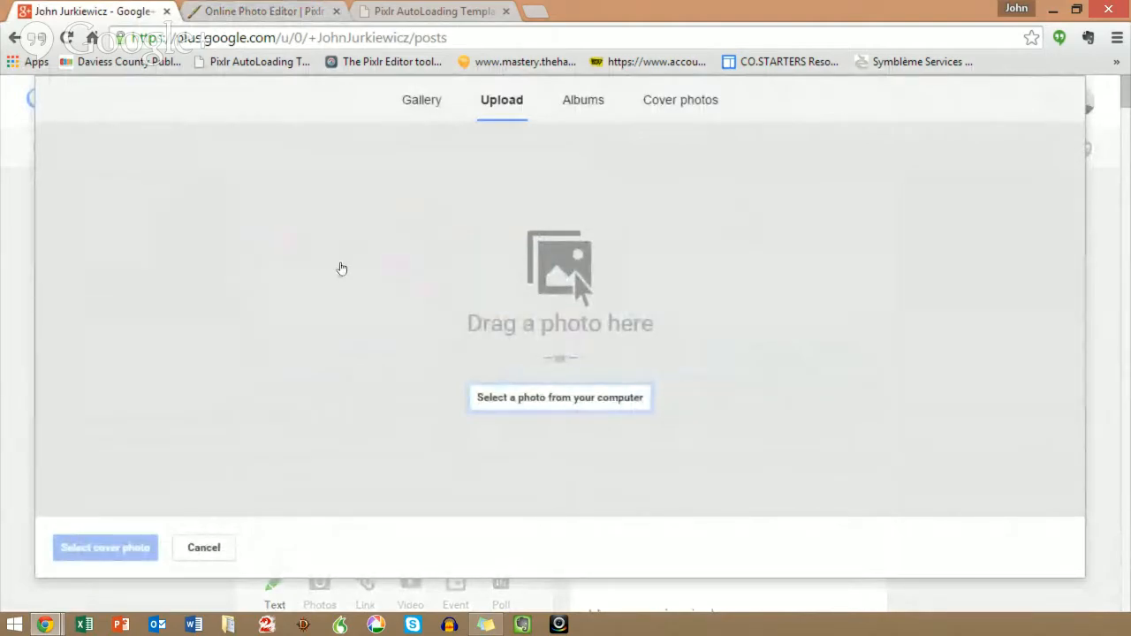
pyautogui.press('Return')
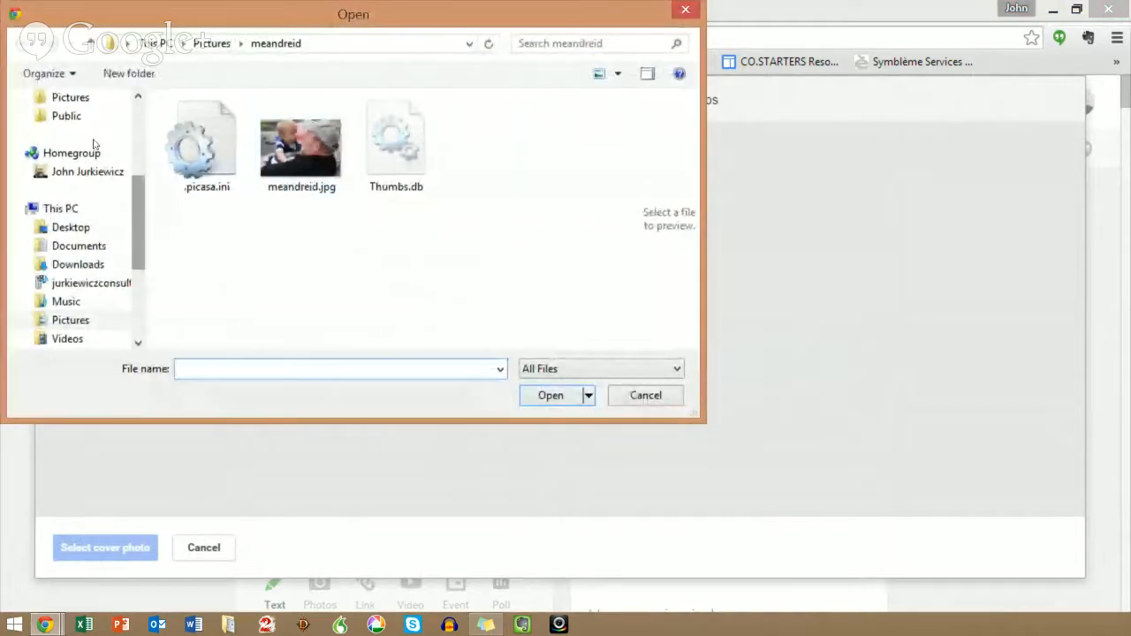
pyautogui.scroll(4, 91, 160)
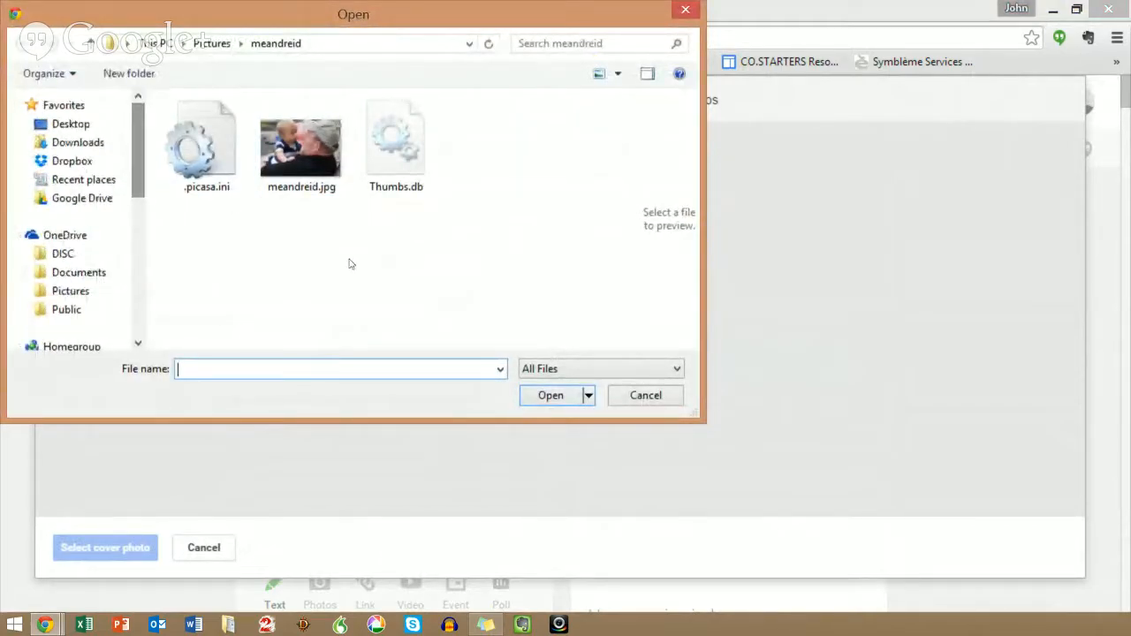
pyautogui.press('Escape')
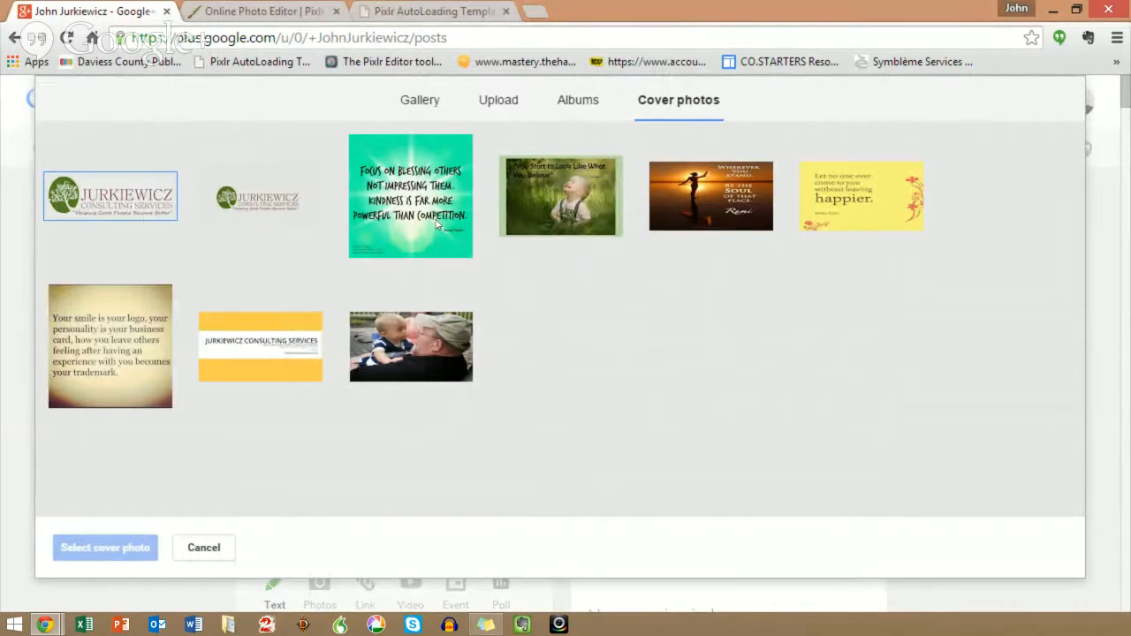
# Set jurkiewicz-consulting-g+-header.png from the existing cover photos as the profile's cover photo
pyautogui.click(258, 343)
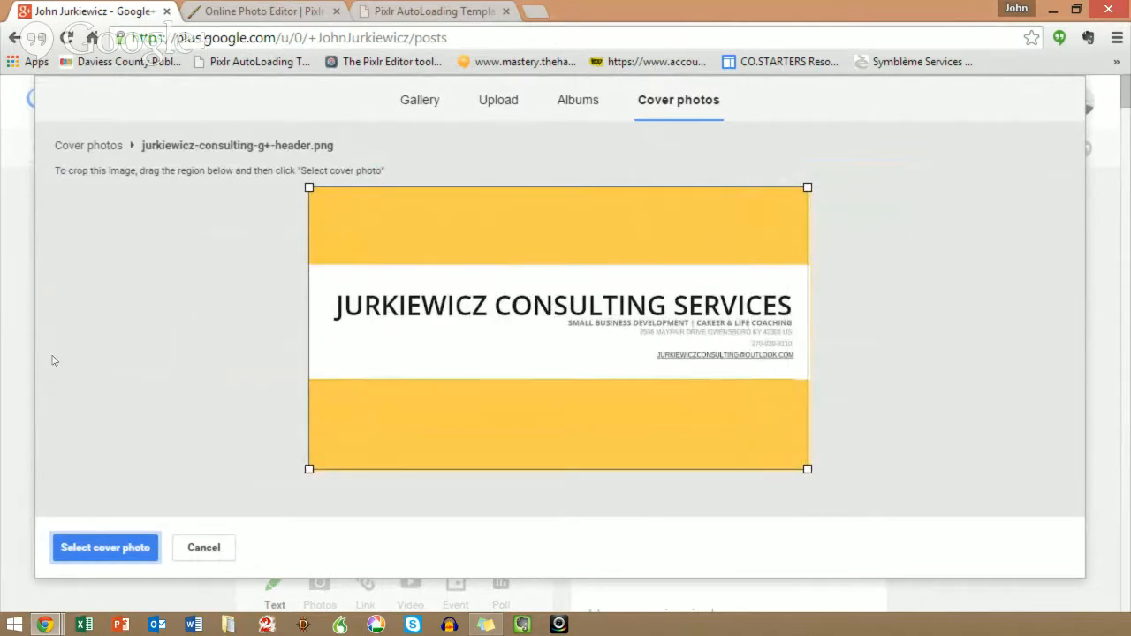
pyautogui.press('Return')
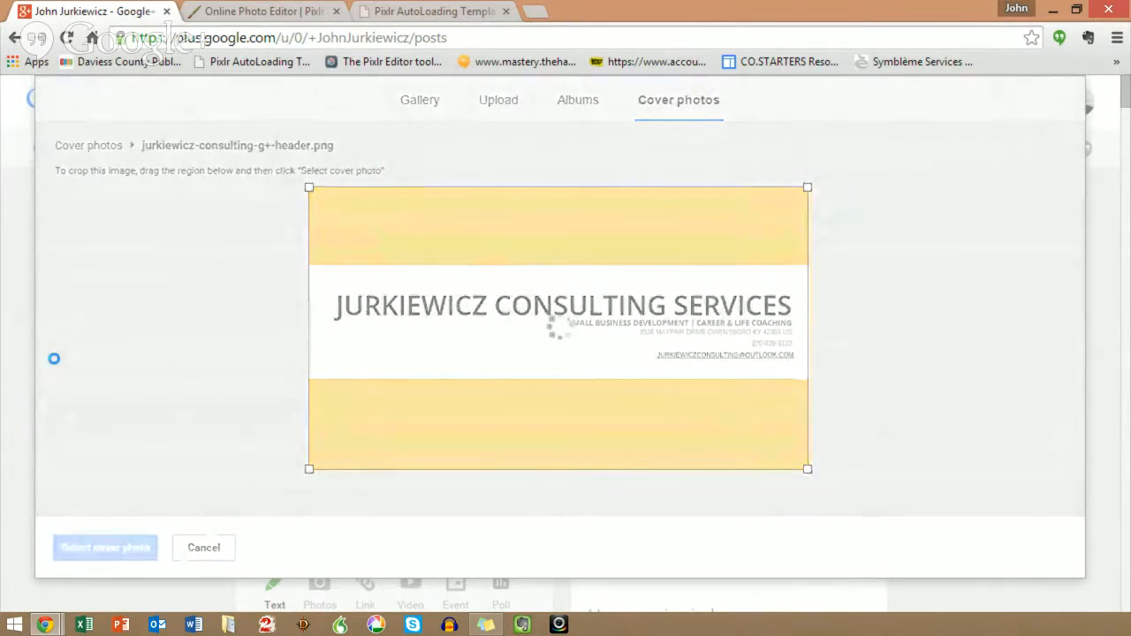